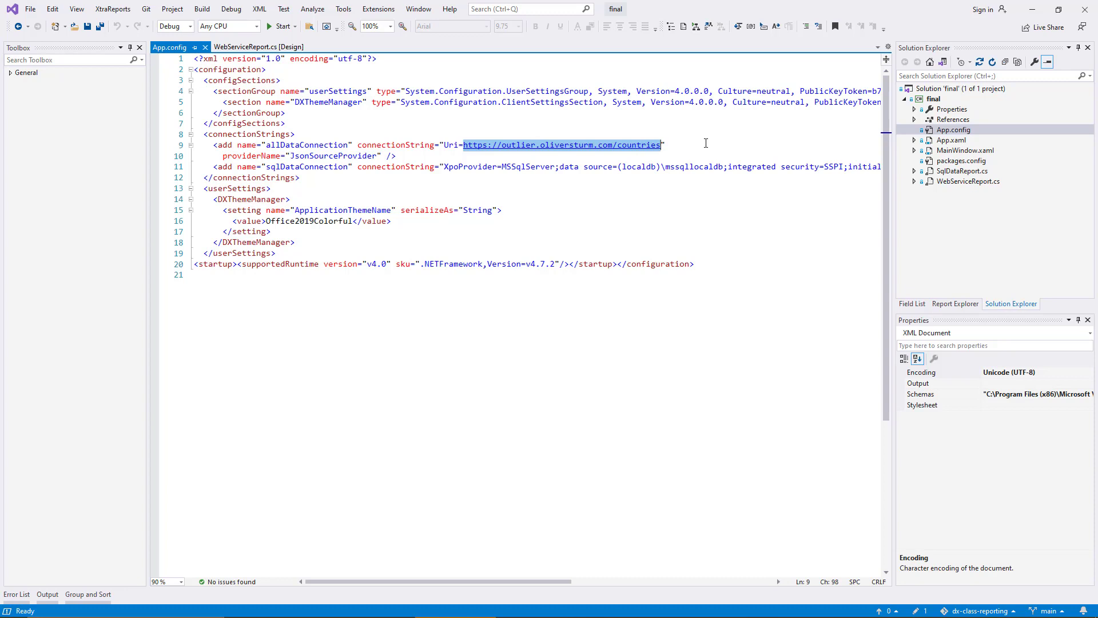
Preview the WebServiceReport through to its last page, then return to the report design
left_click(706, 144)
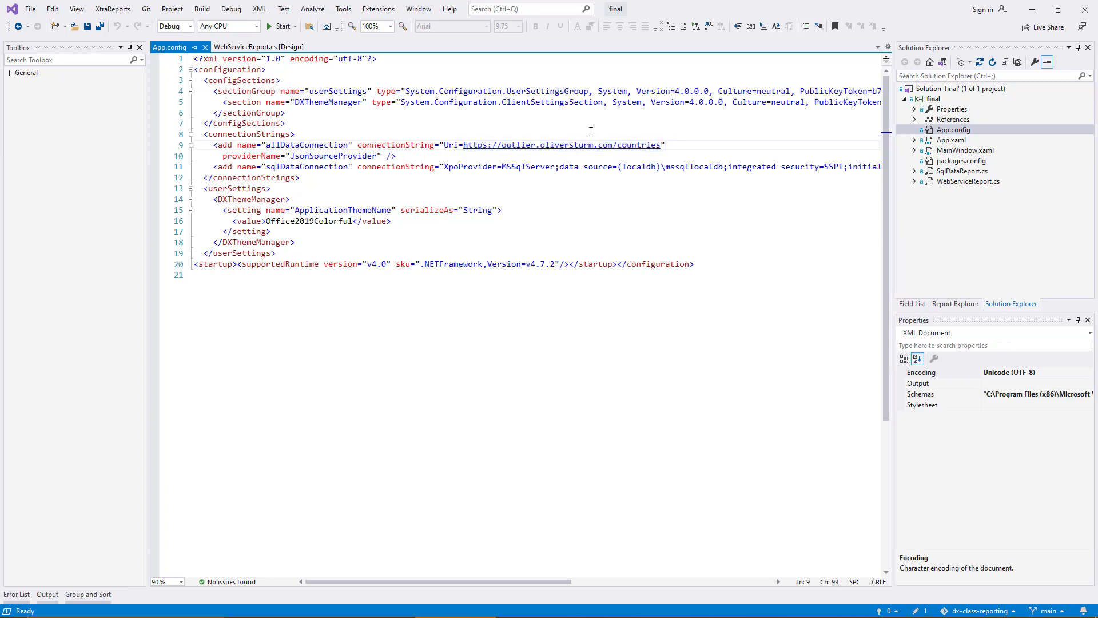
left_click(254, 47)
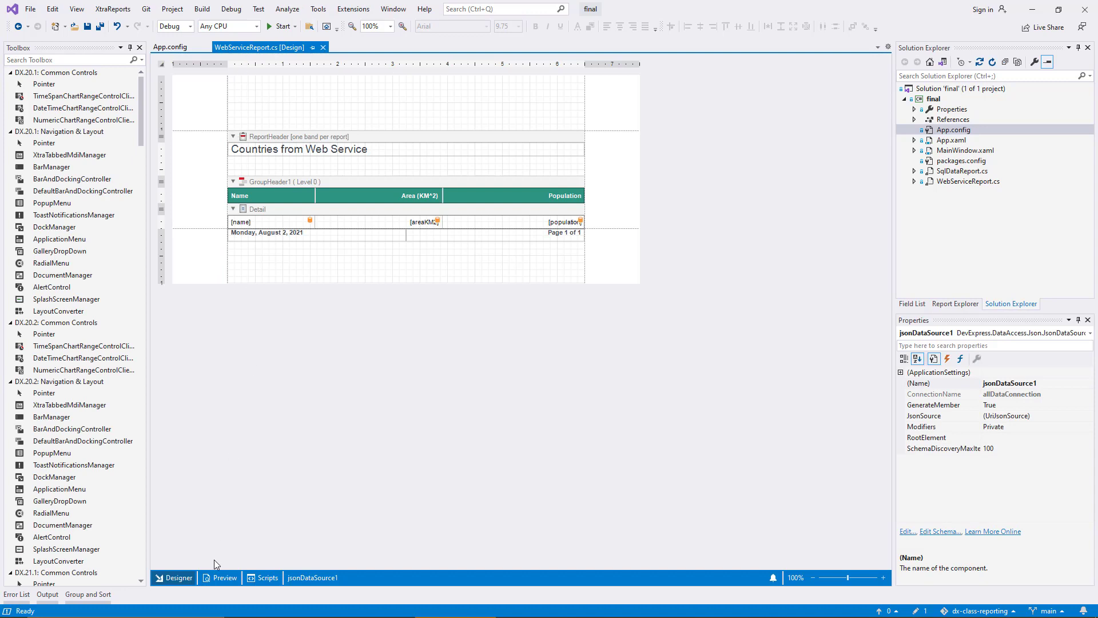
left_click(212, 577)
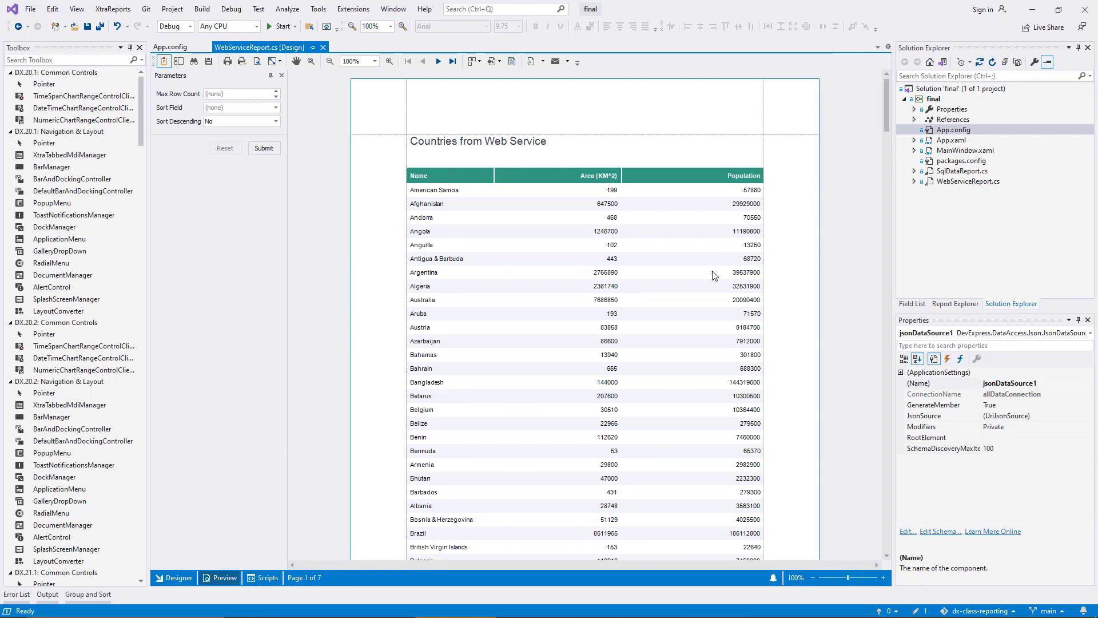
left_click_drag(887, 129, 919, 568)
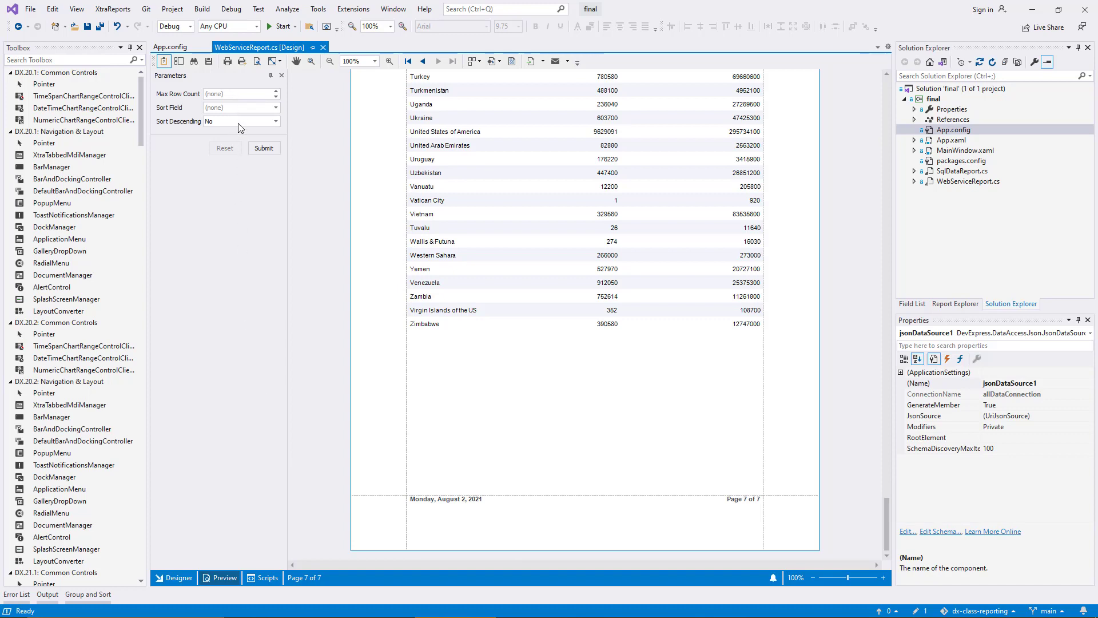
left_click(180, 576)
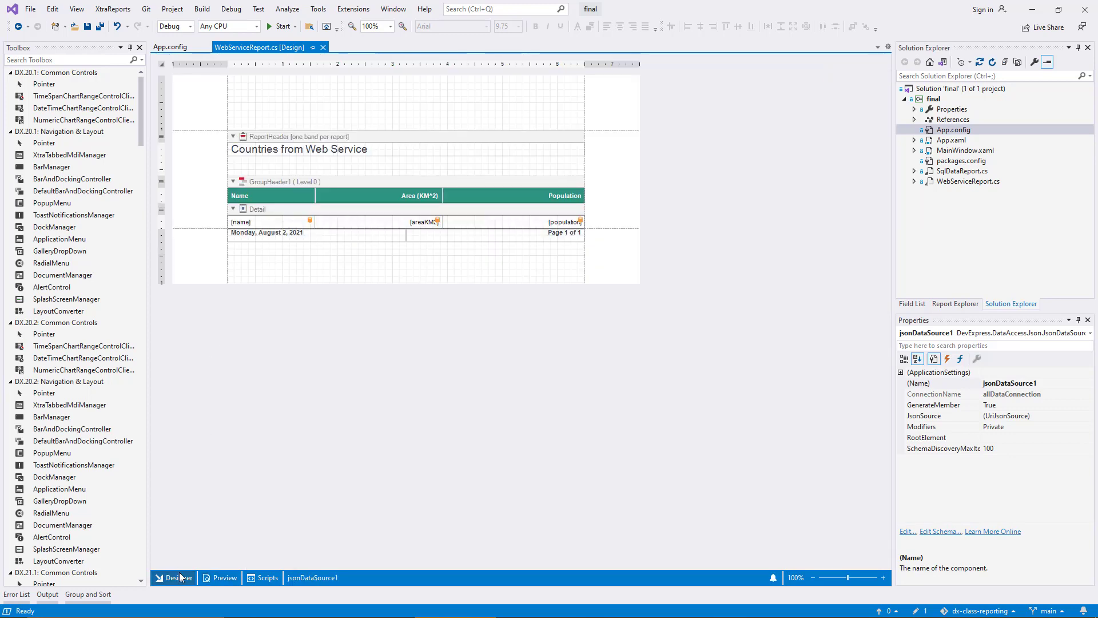
Examine the AllowNull and Type properties of the report's take parameter
left_click(909, 303)
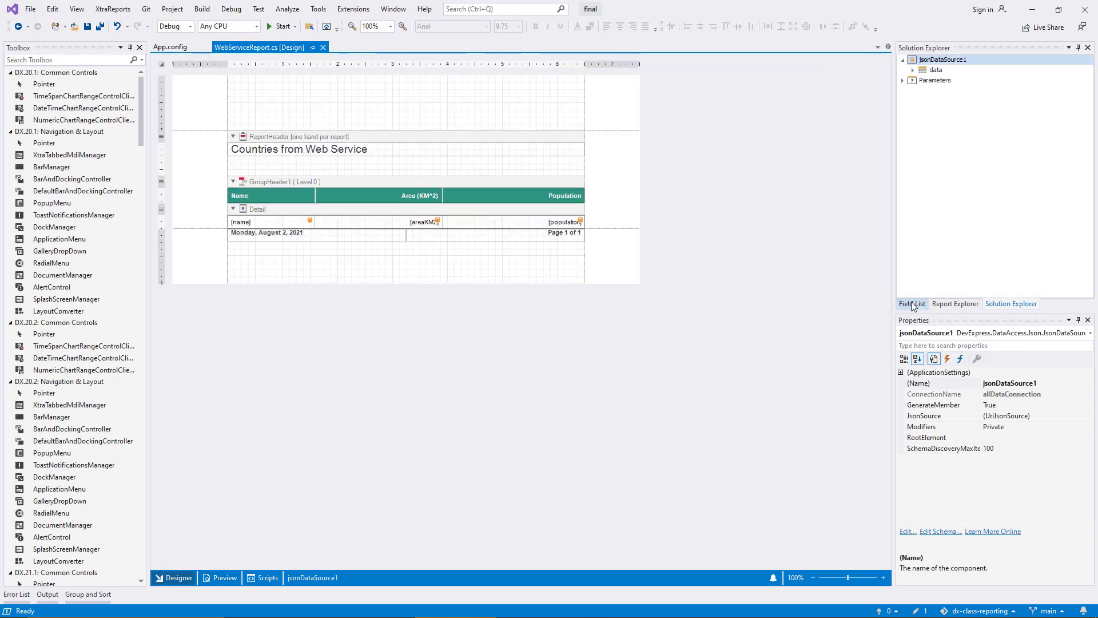
left_click(903, 82)
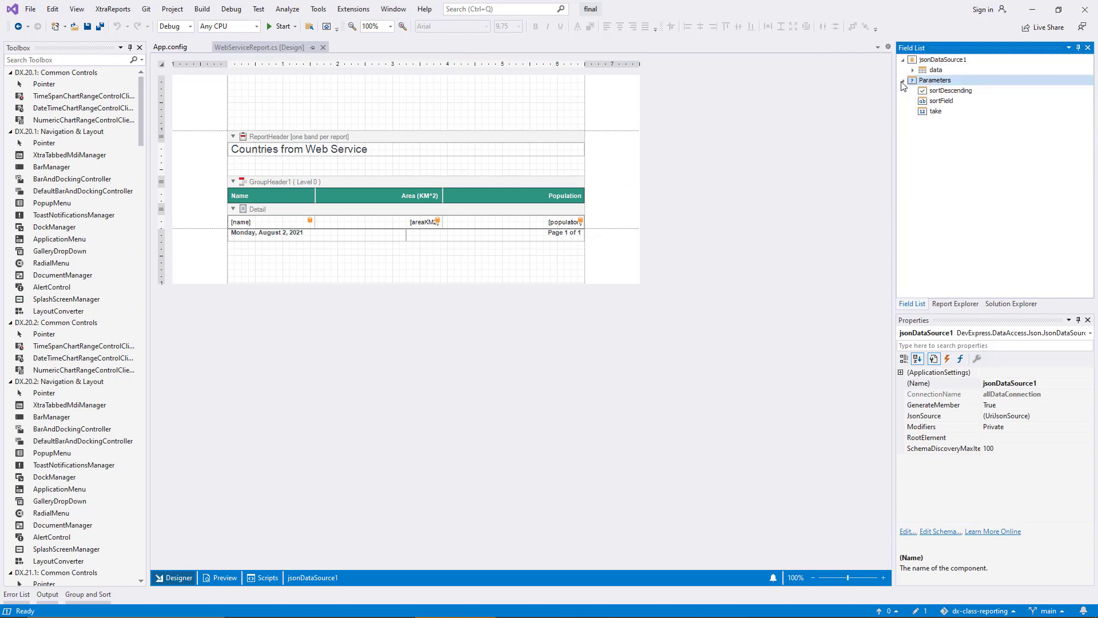
left_click(950, 112)
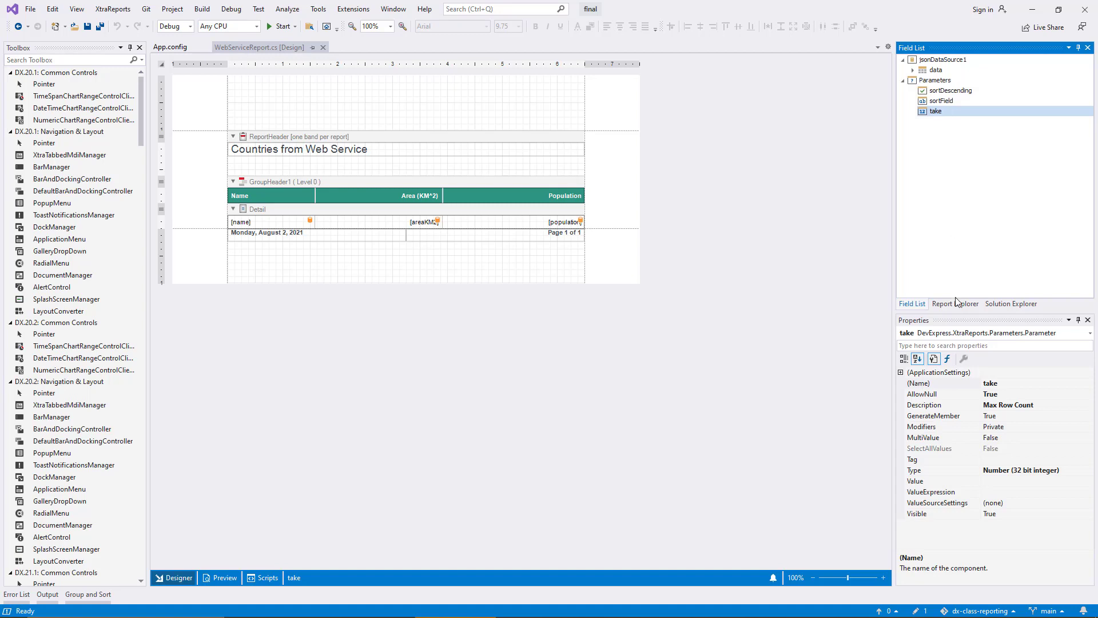
left_click(959, 395)
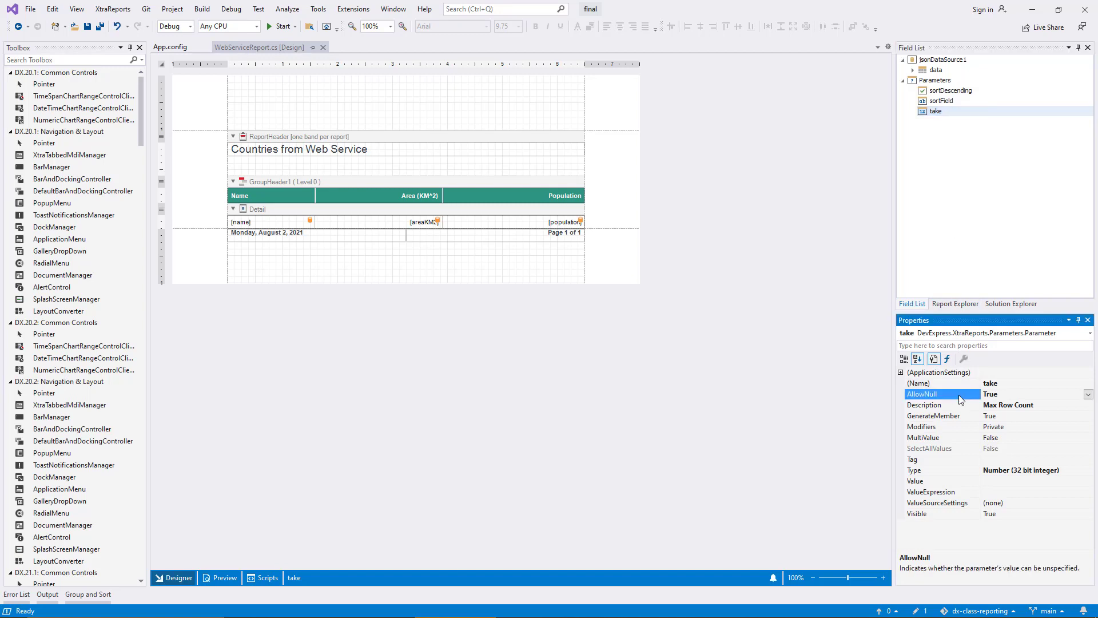
left_click(954, 472)
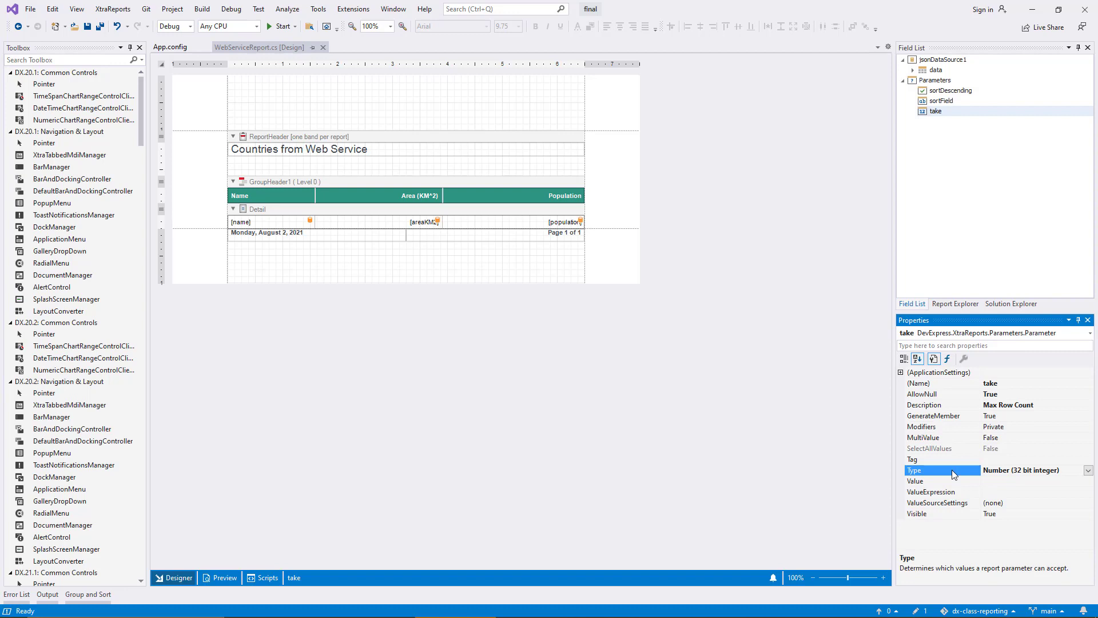
Edit the JsonSource of jsonDataSource1, choosing to specify the connection parameters manually instead of using an existing connection
left_click(962, 60)
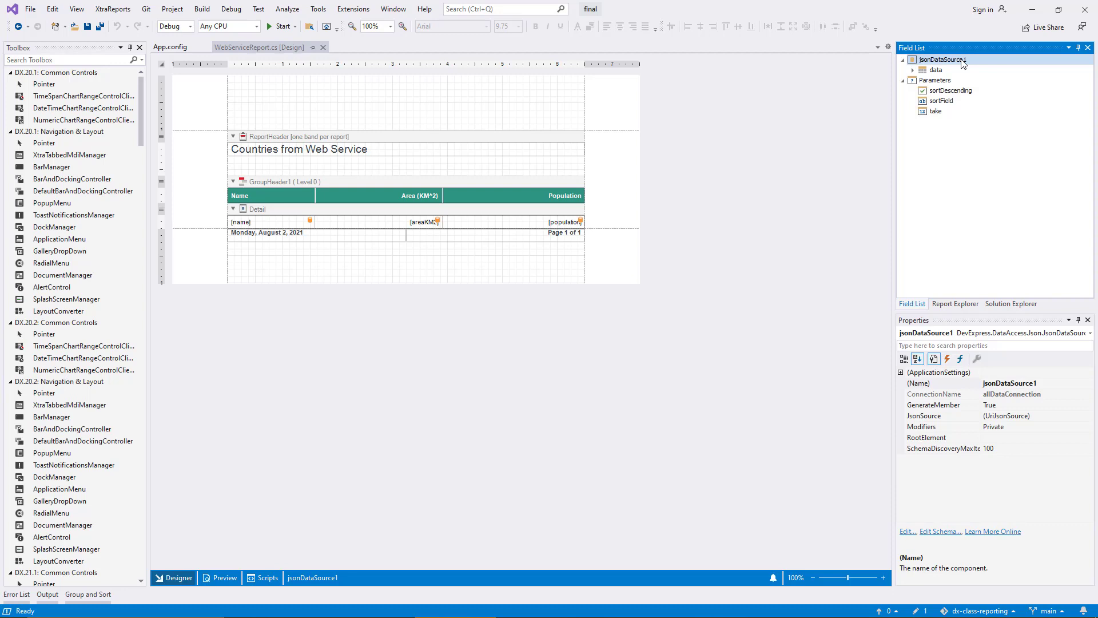
left_click(1071, 418)
left_click(1088, 418)
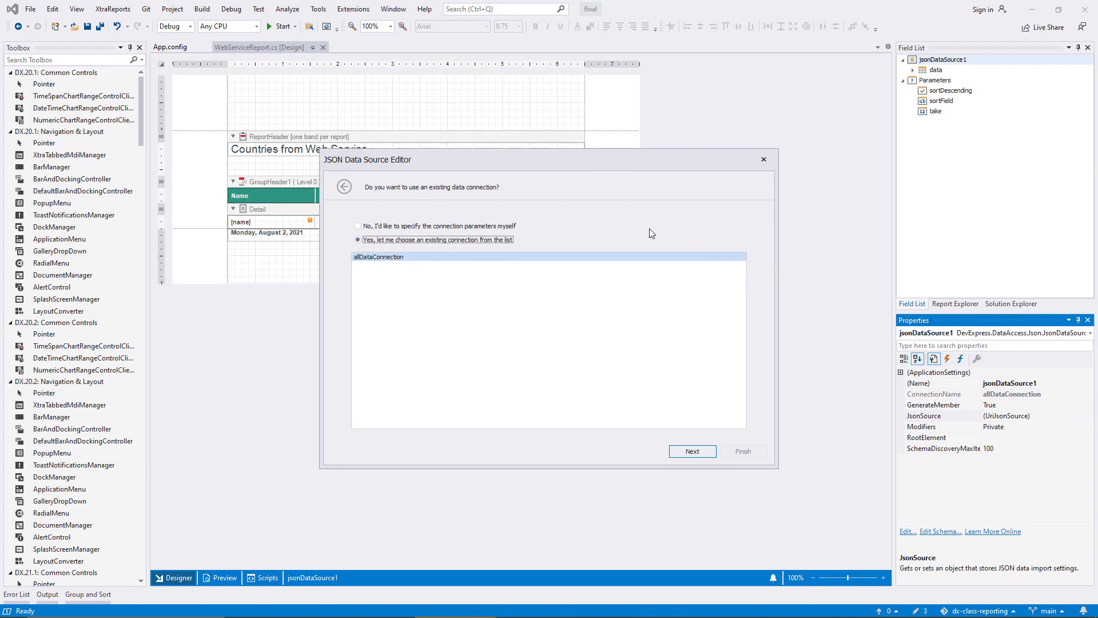
left_click(515, 227)
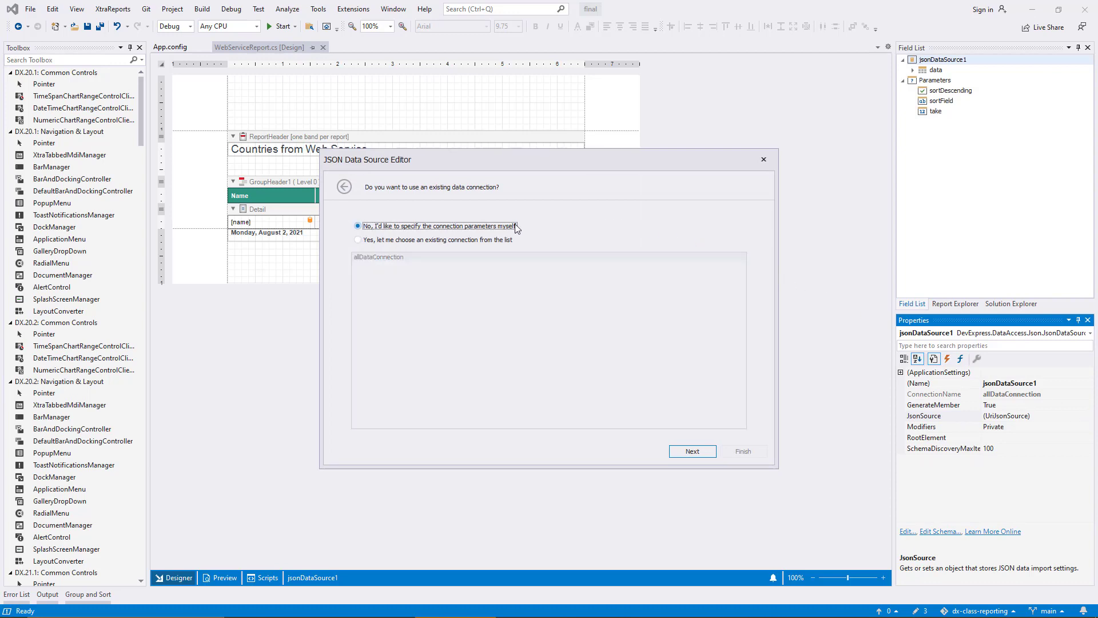
left_click(695, 450)
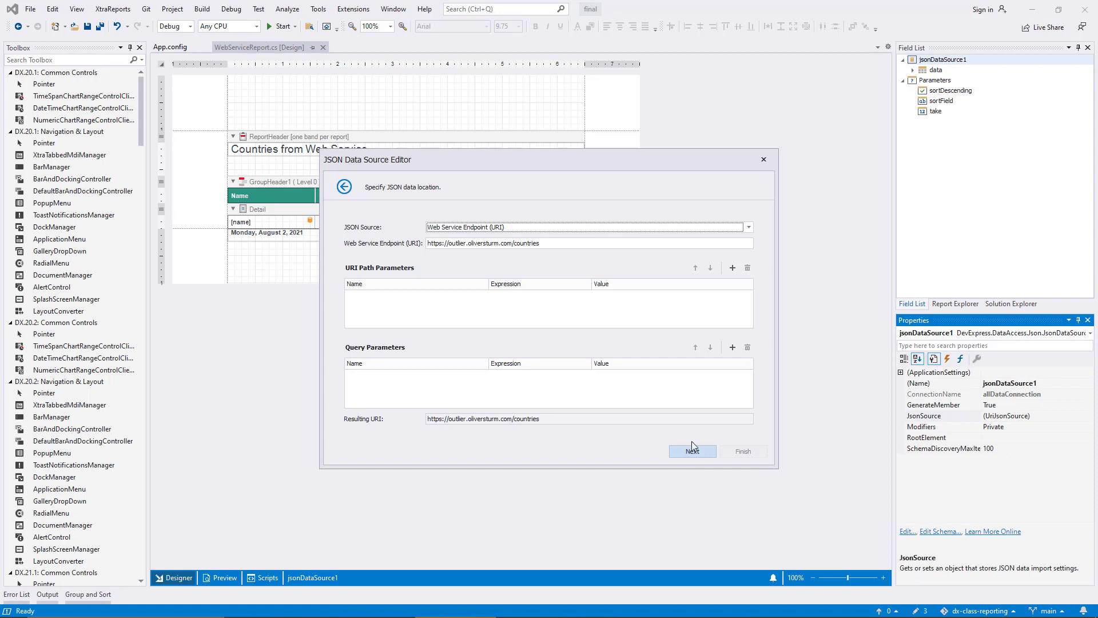
Try out two URI path parameters on the web service endpoint, check the resulting URI, and remove both
left_click(733, 268)
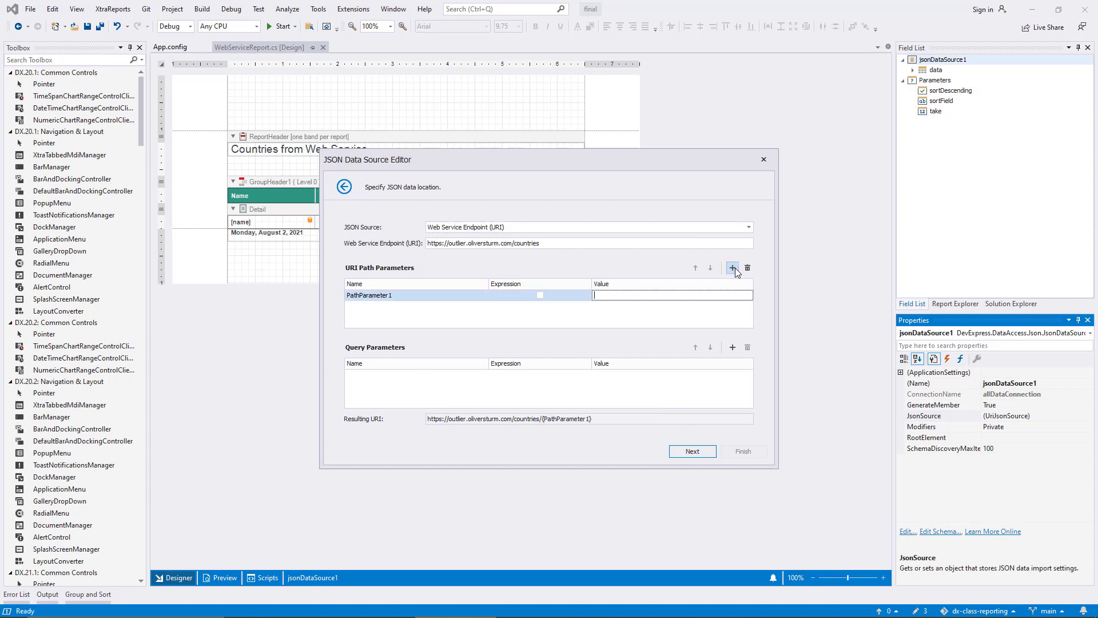
left_click(733, 268)
left_click_drag(542, 420, 664, 420)
left_click(671, 422)
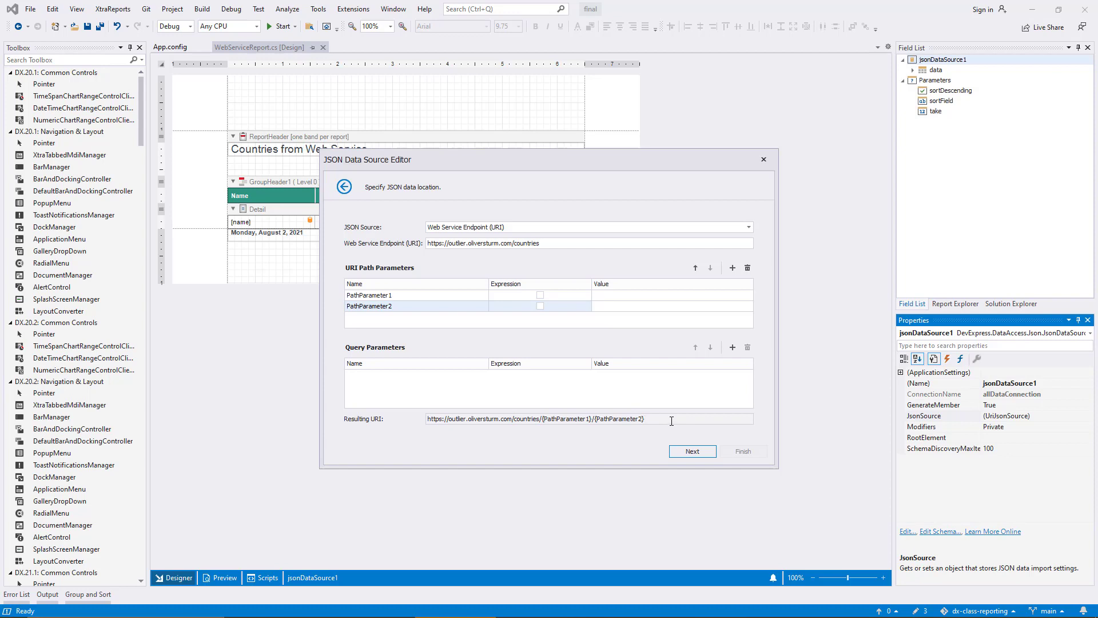
left_click(748, 269)
left_click(748, 269)
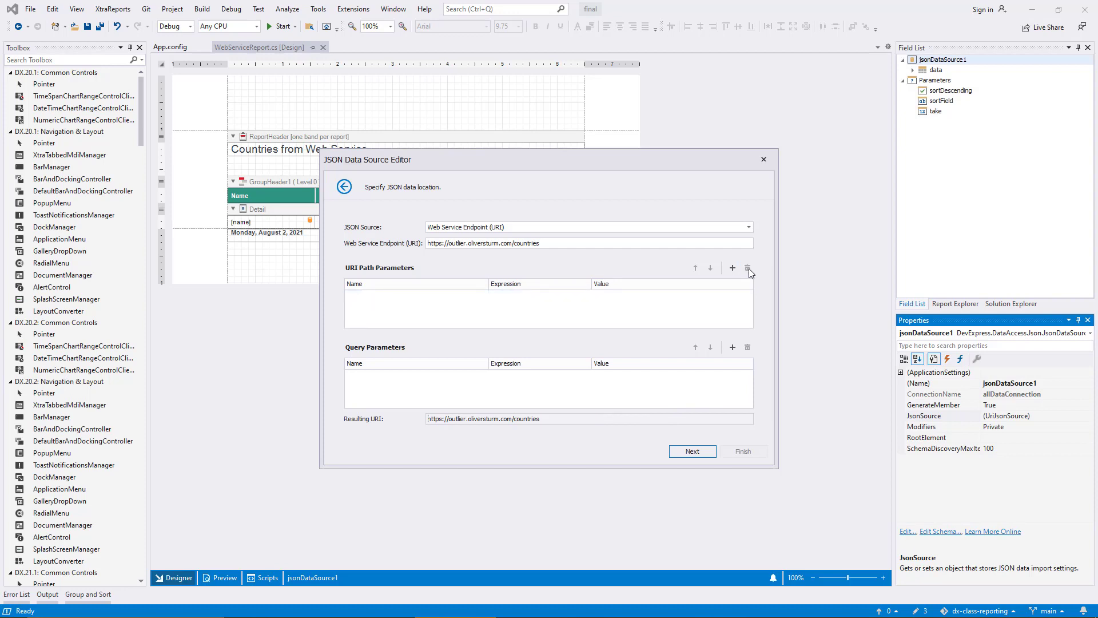
Add a query parameter named take as an expression bound to the ?take report parameter
left_click(733, 347)
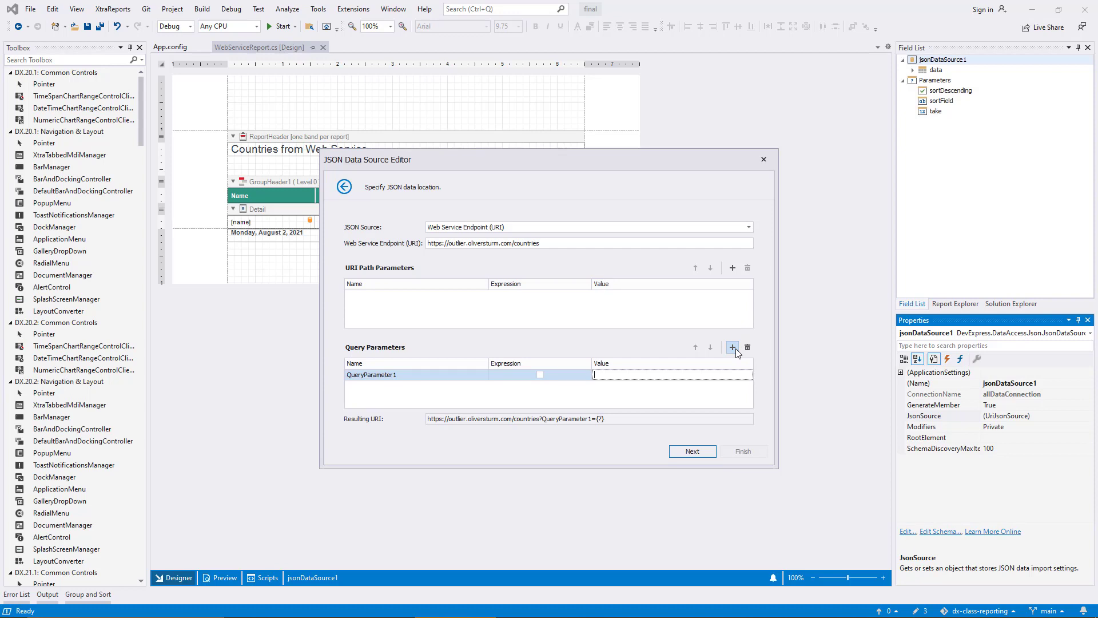
left_click(657, 374)
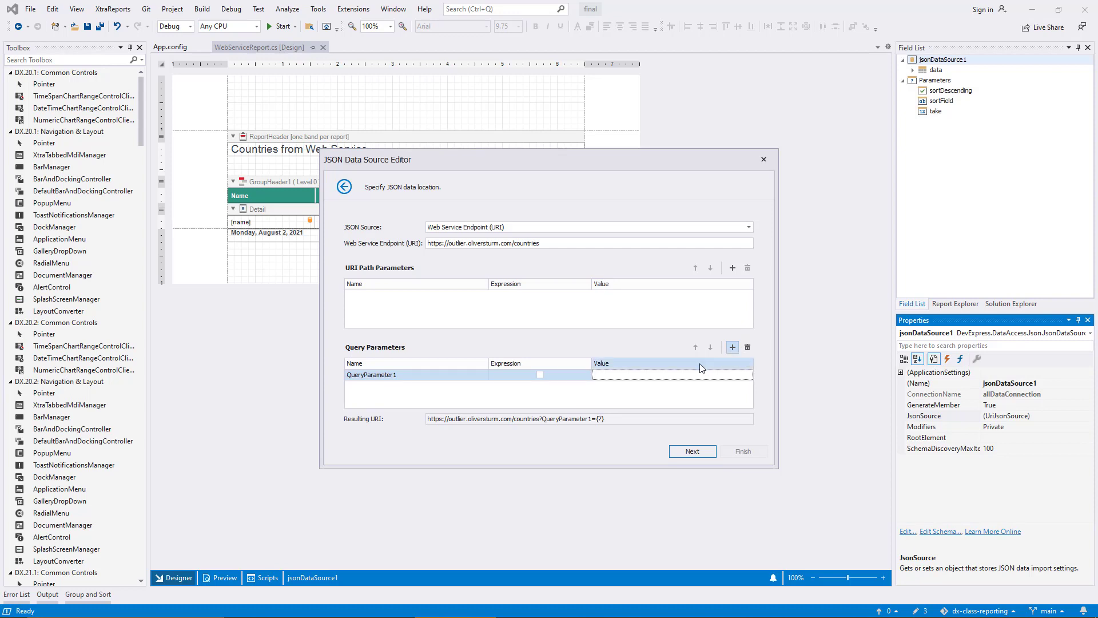
left_click(412, 376)
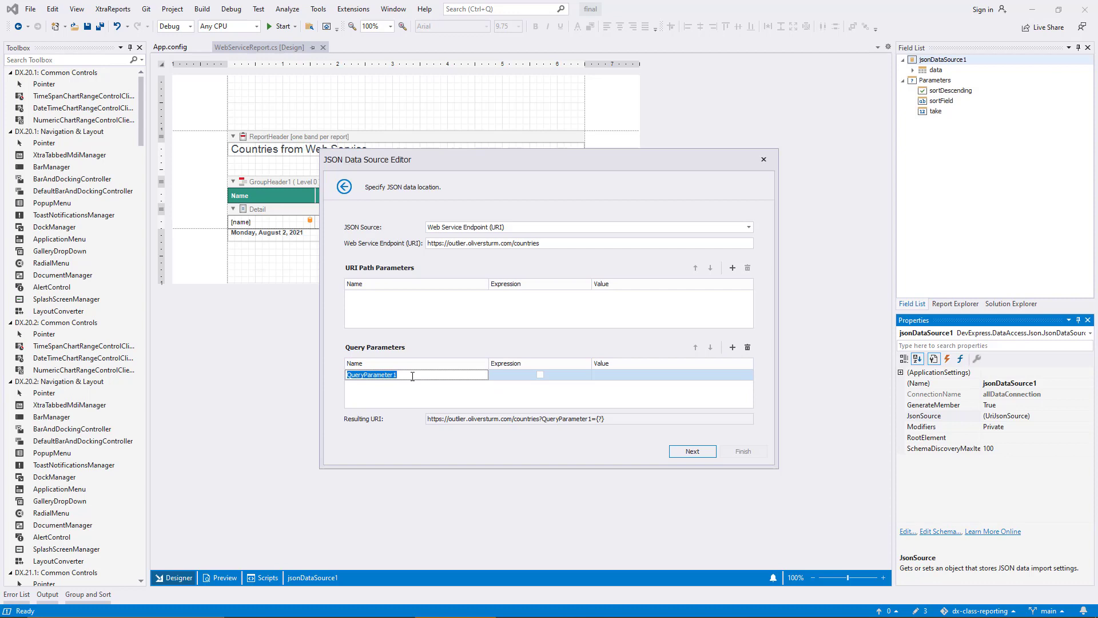
type("take")
left_click(540, 375)
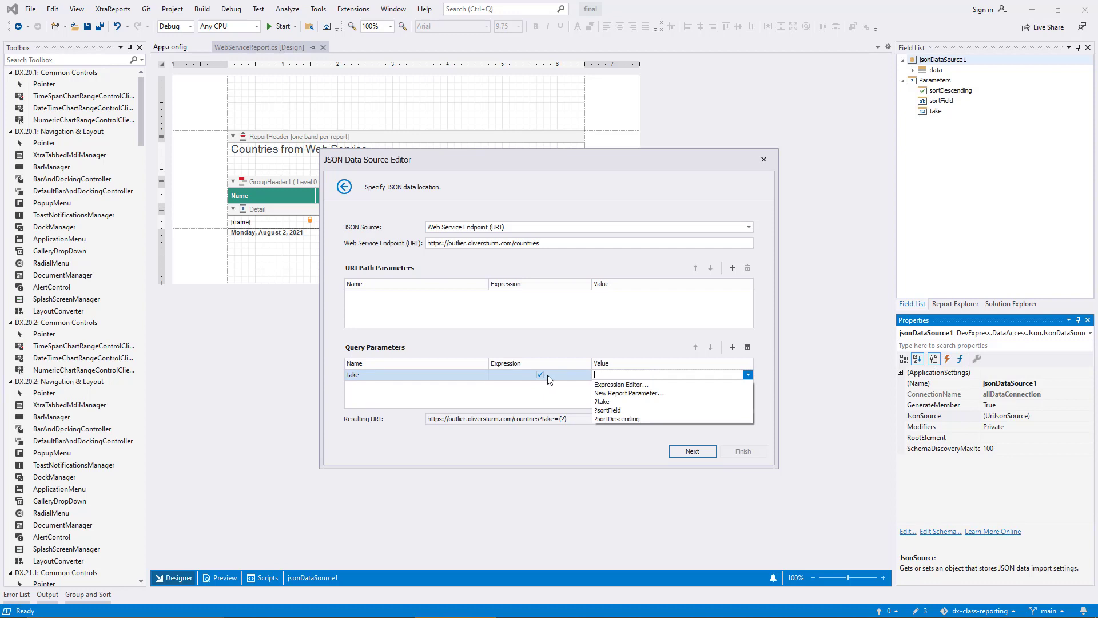
left_click(615, 402)
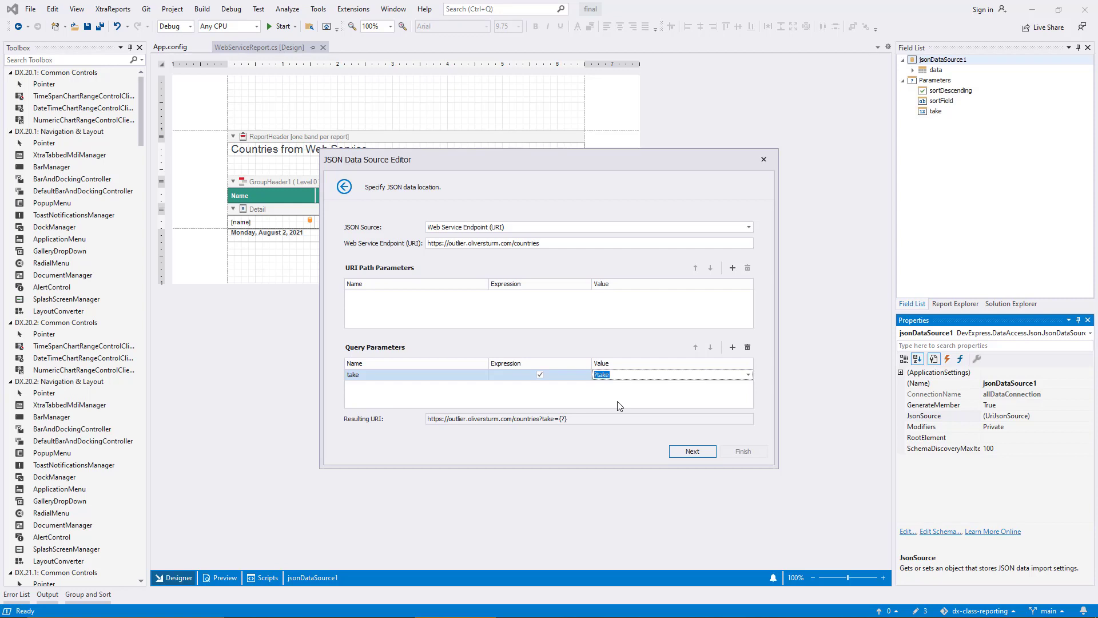
left_click(630, 399)
Skip authentication, save the connection as takeParameterConnection including the specified request parameters, and finish the data source with all fields
left_click(689, 450)
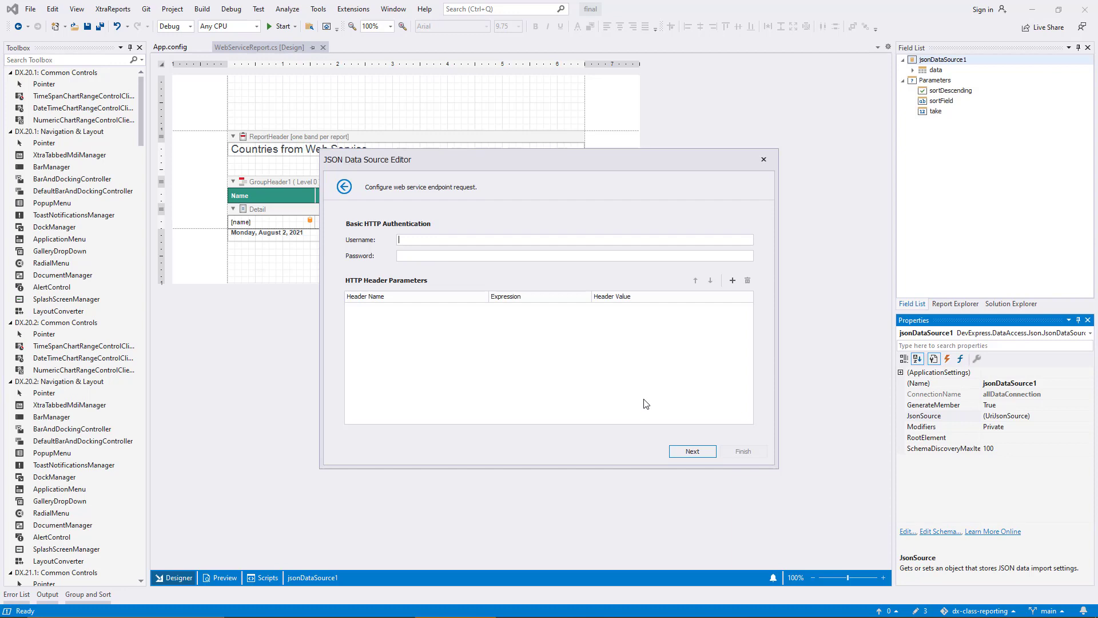
left_click(687, 451)
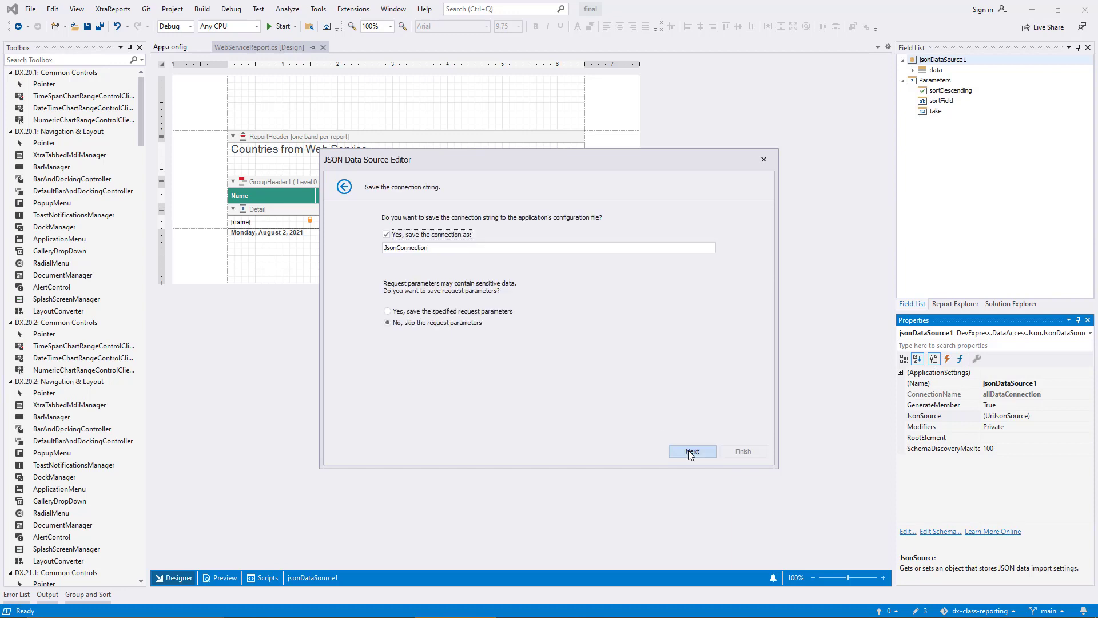
double_click(537, 250)
key("BackSpace")
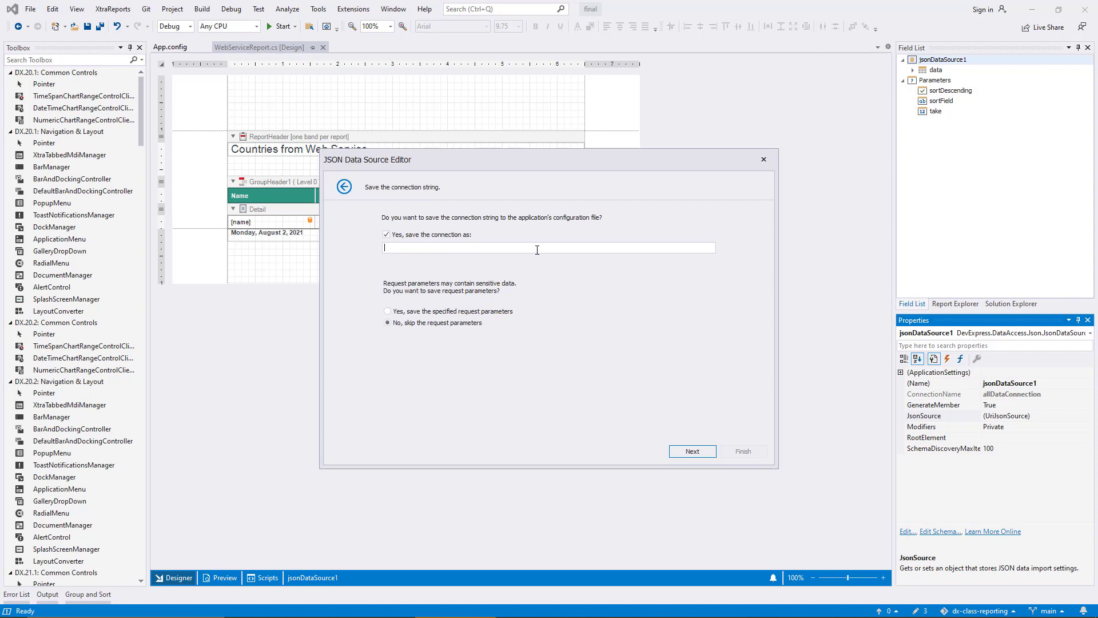
type("takeParameterConnection")
left_click(447, 314)
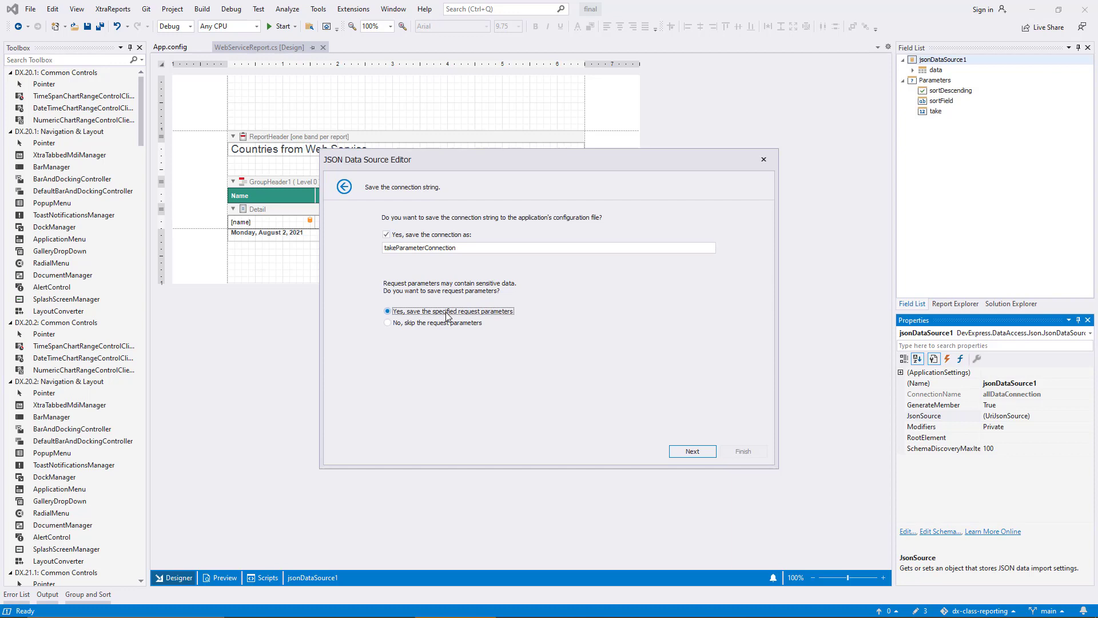
left_click(679, 451)
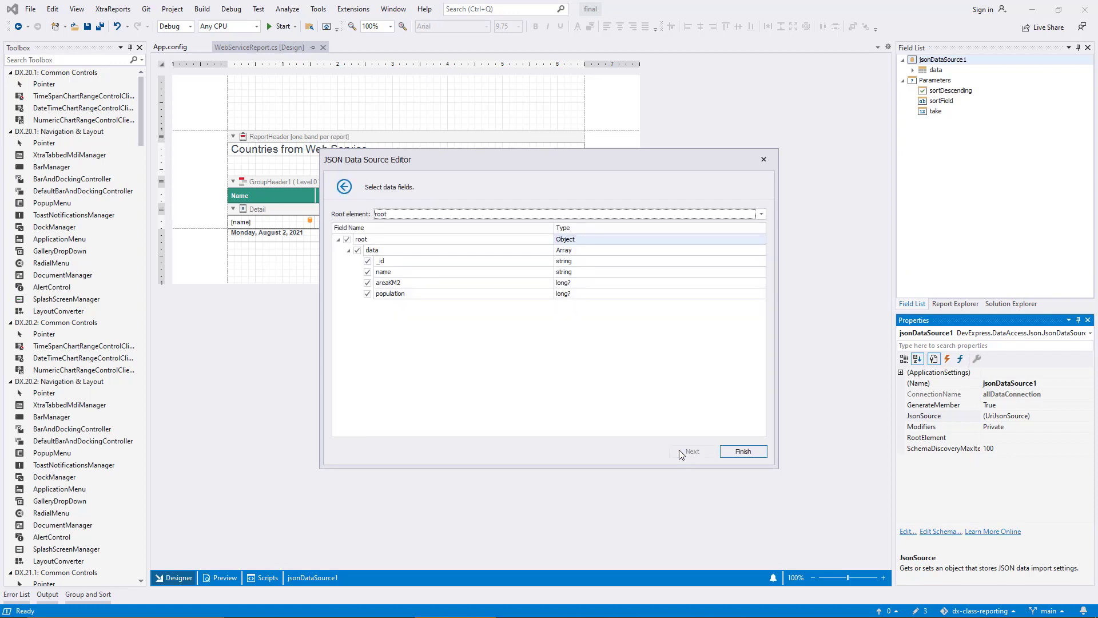
left_click(740, 451)
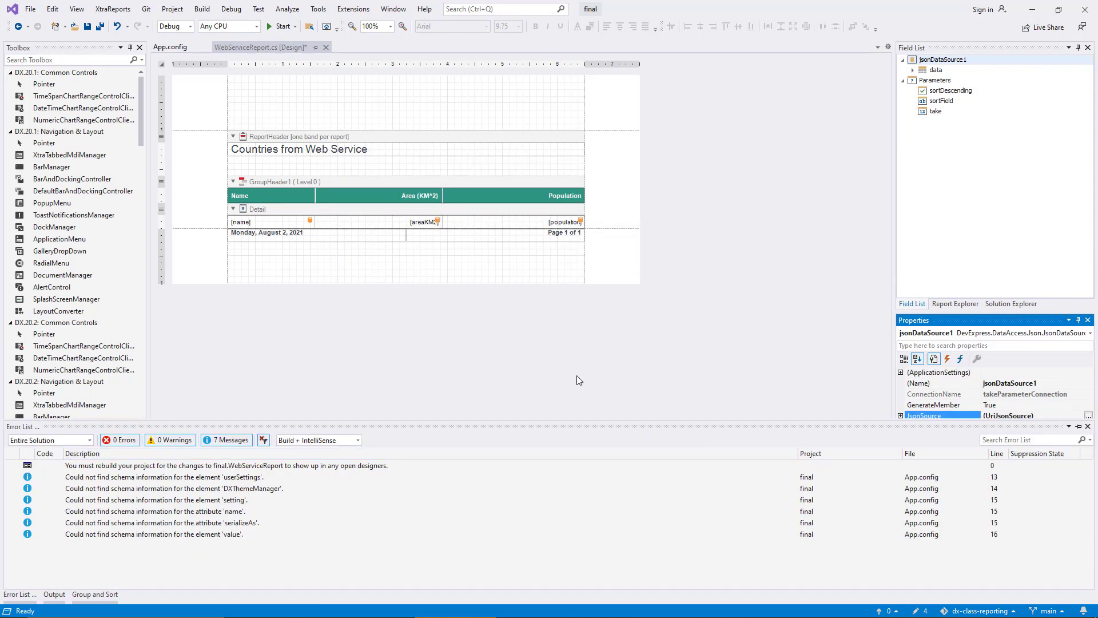
Preview the report through to its last page, then regenerate it with a Max Row Count of 10
left_click(576, 375)
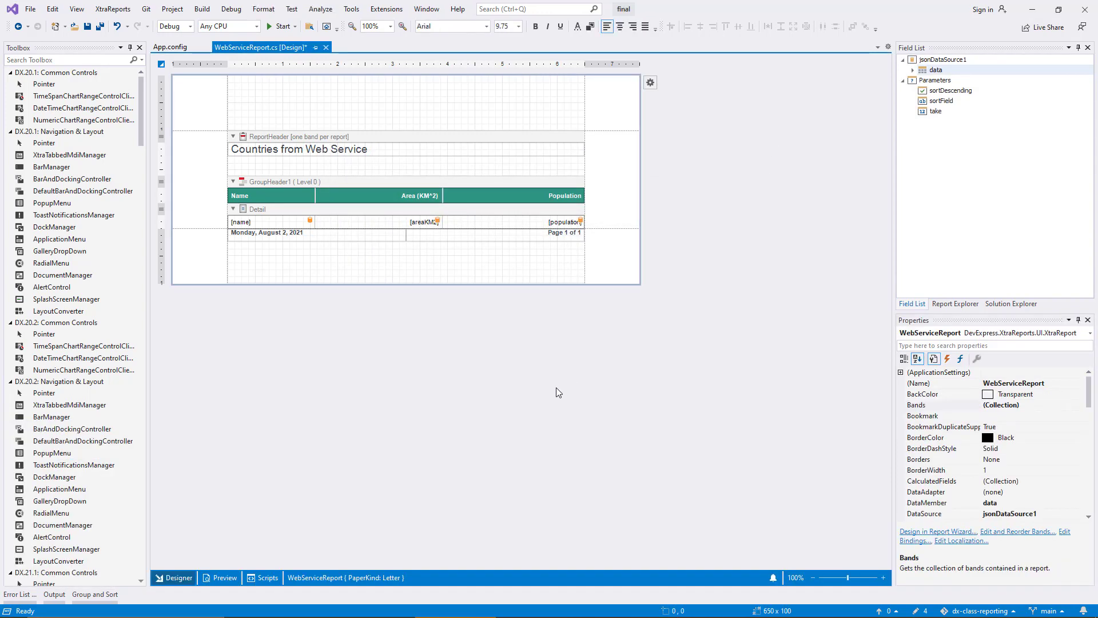
left_click(218, 578)
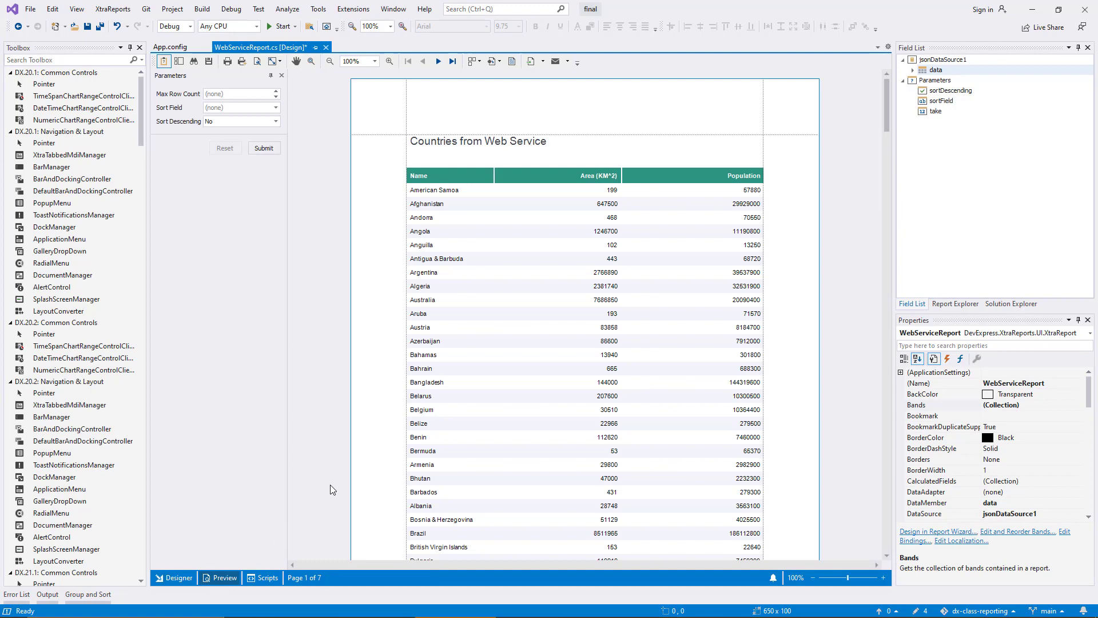
left_click_drag(887, 127, 886, 548)
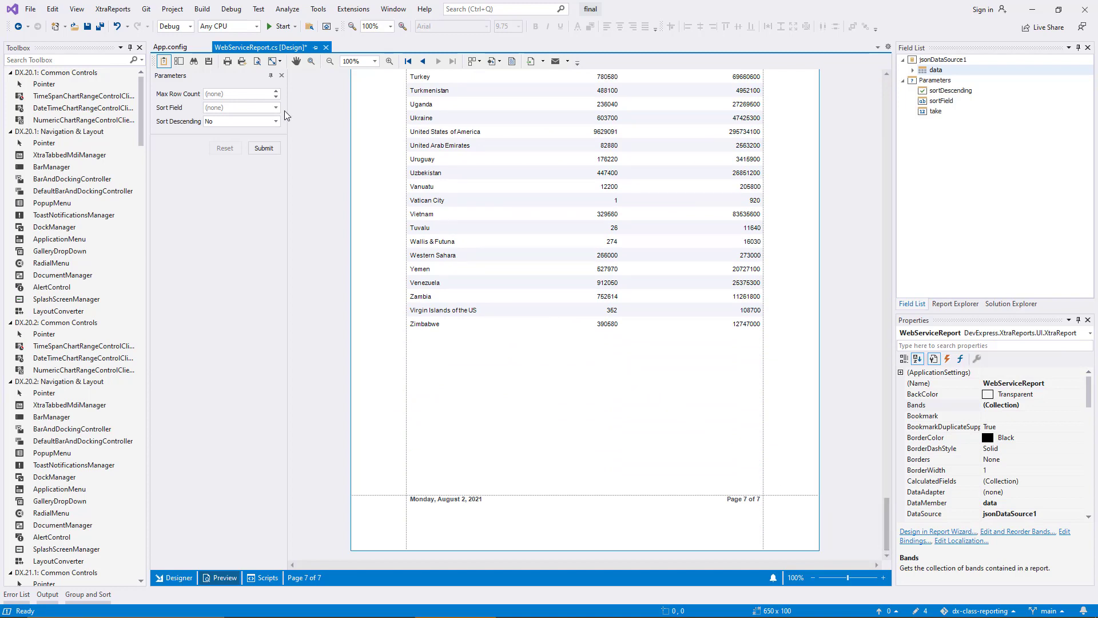
left_click(255, 95)
type("10")
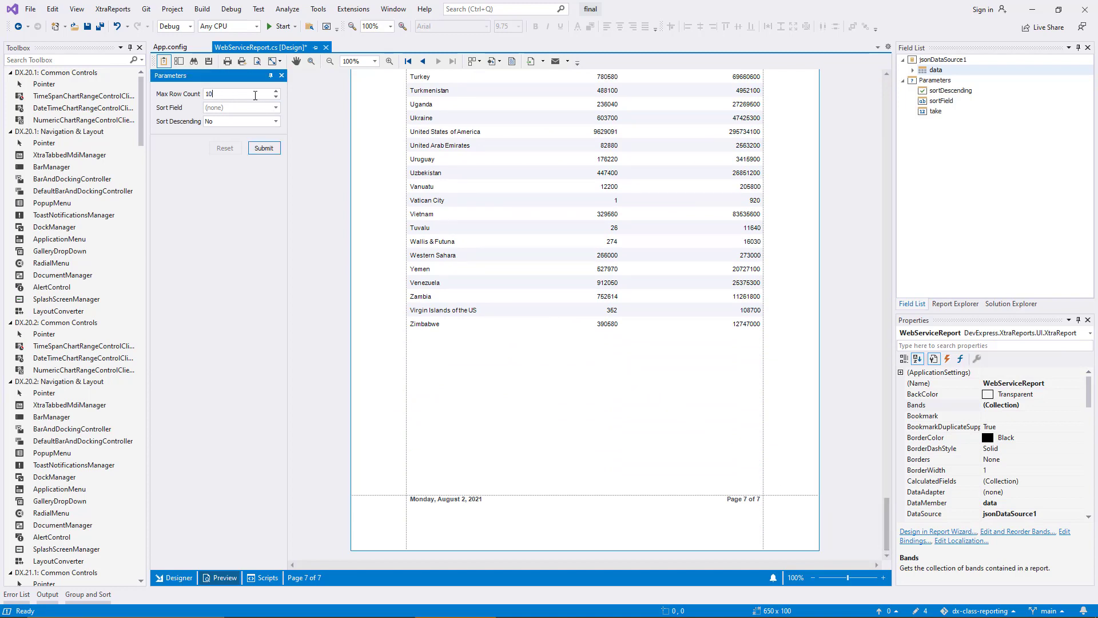
left_click(266, 148)
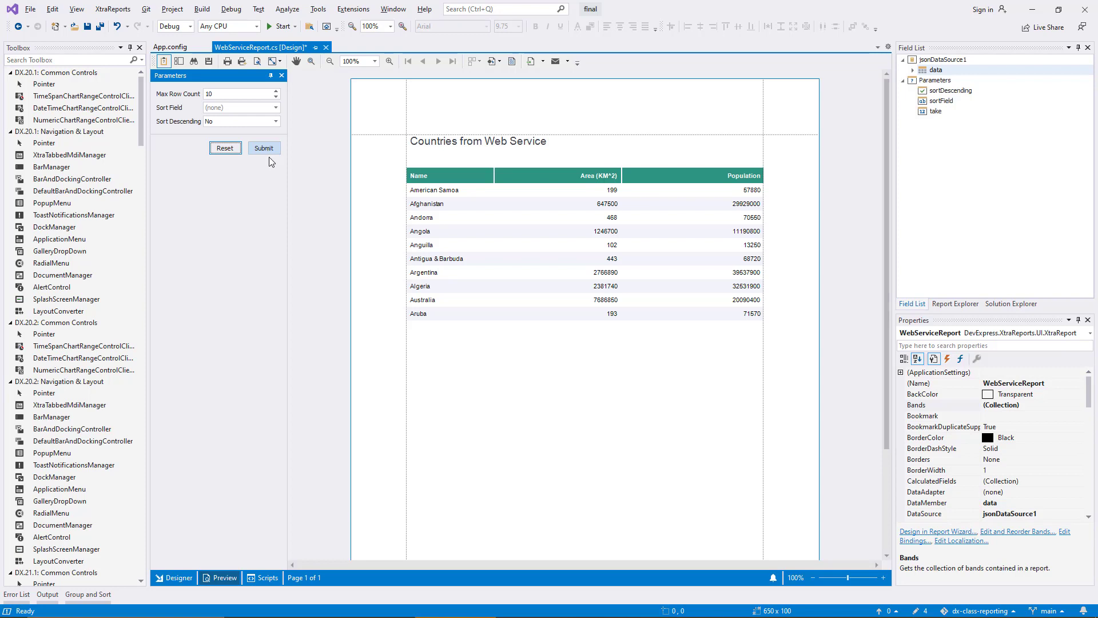
Return to the report designer, reopen the JSON source settings of jsonDataSource1, and choose to specify the connection parameters manually
left_click(181, 577)
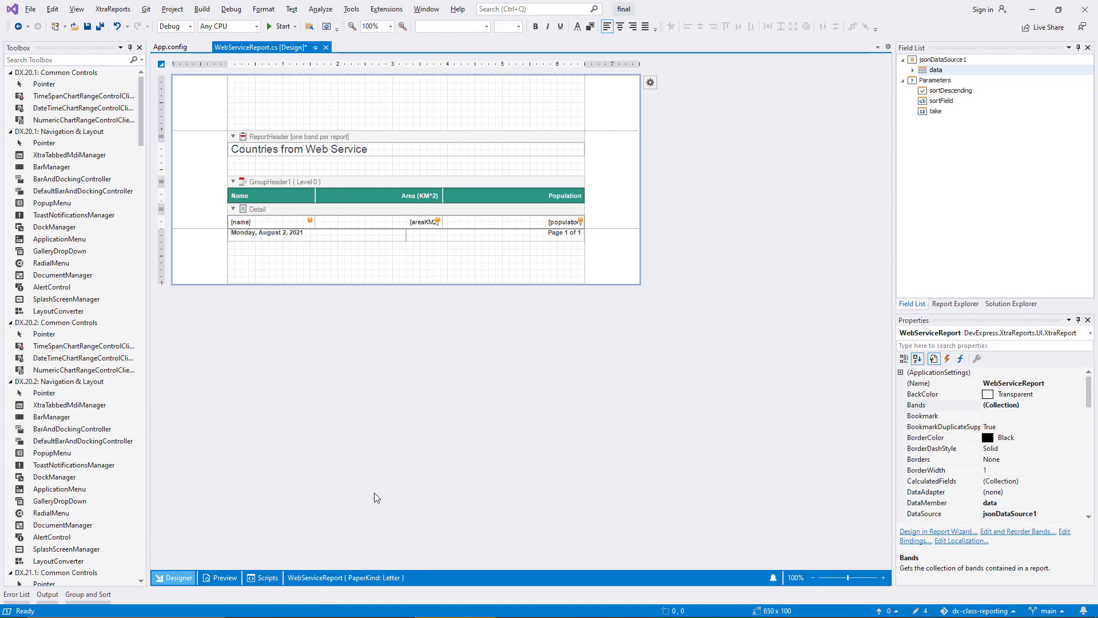
left_click(921, 61)
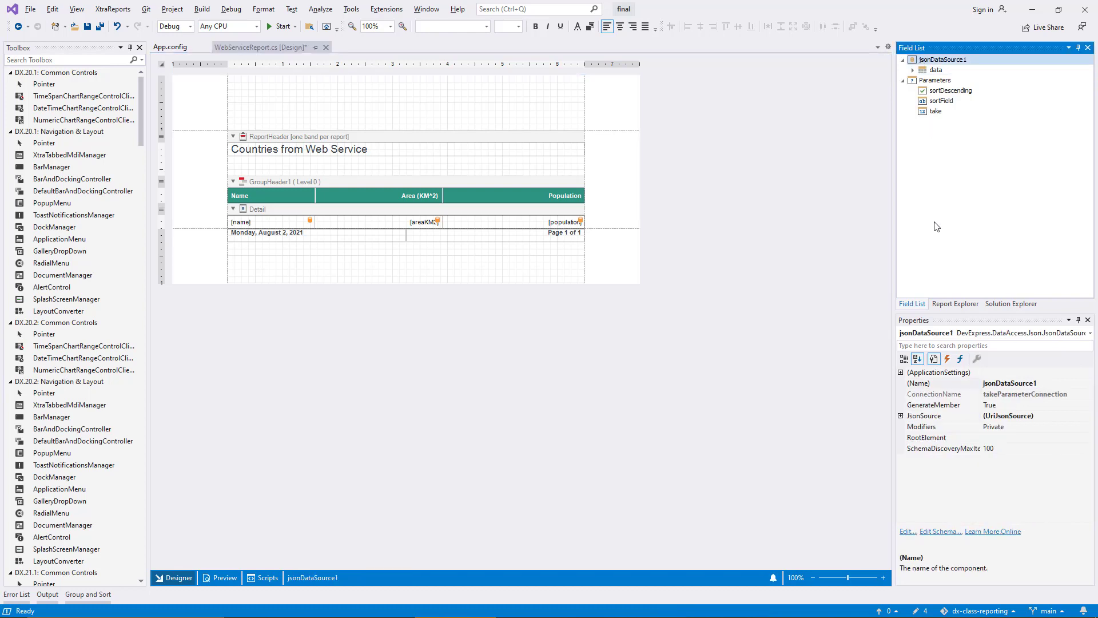
left_click(1086, 416)
left_click(1087, 417)
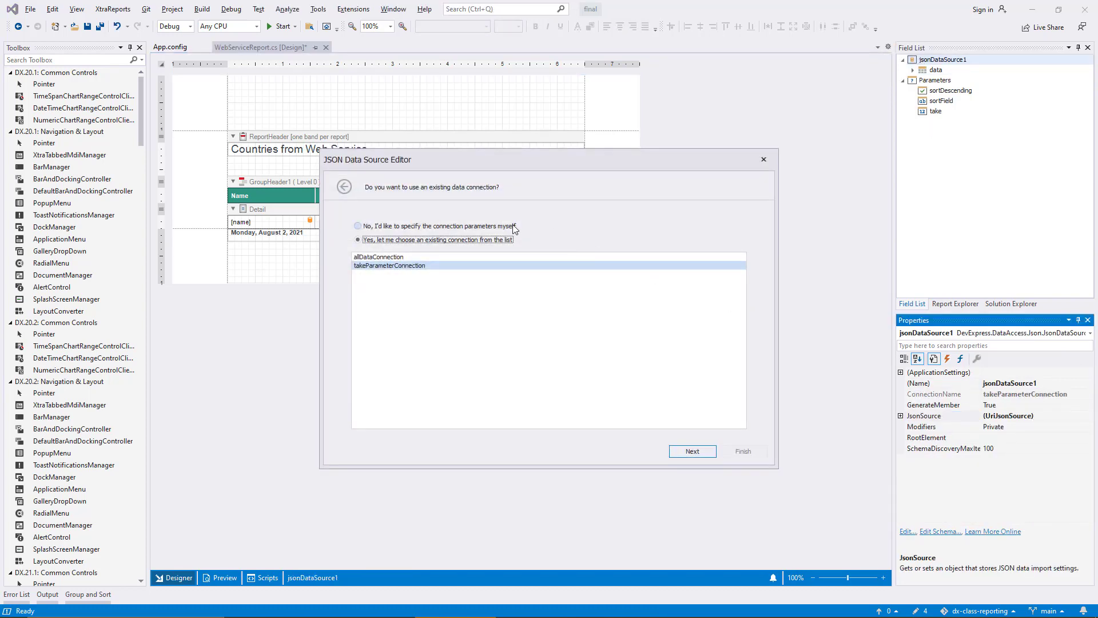
left_click(513, 225)
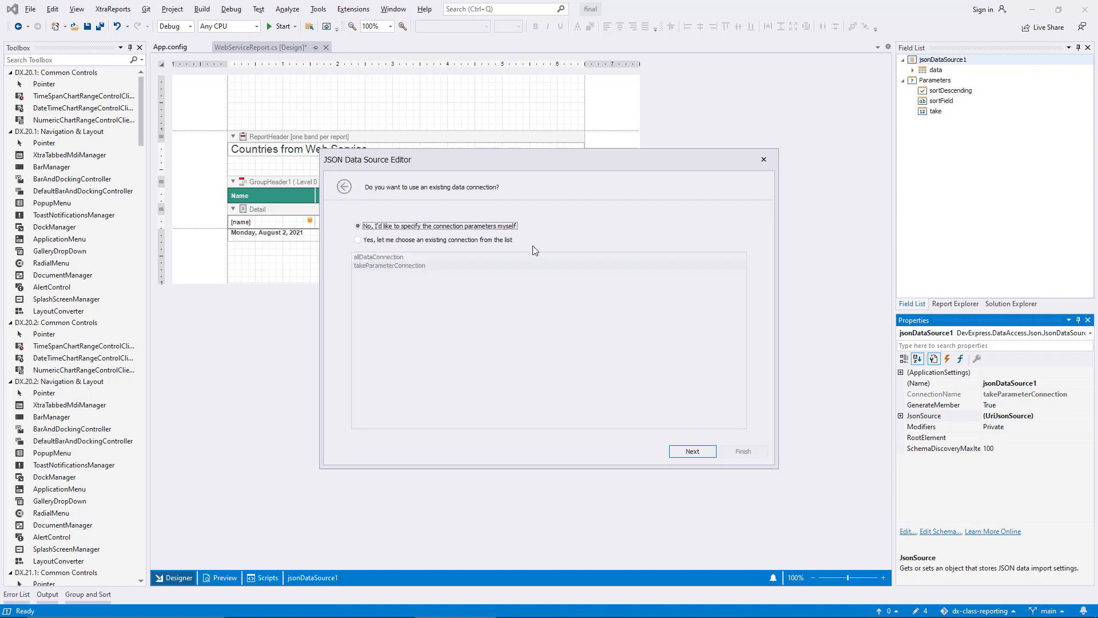
left_click(705, 454)
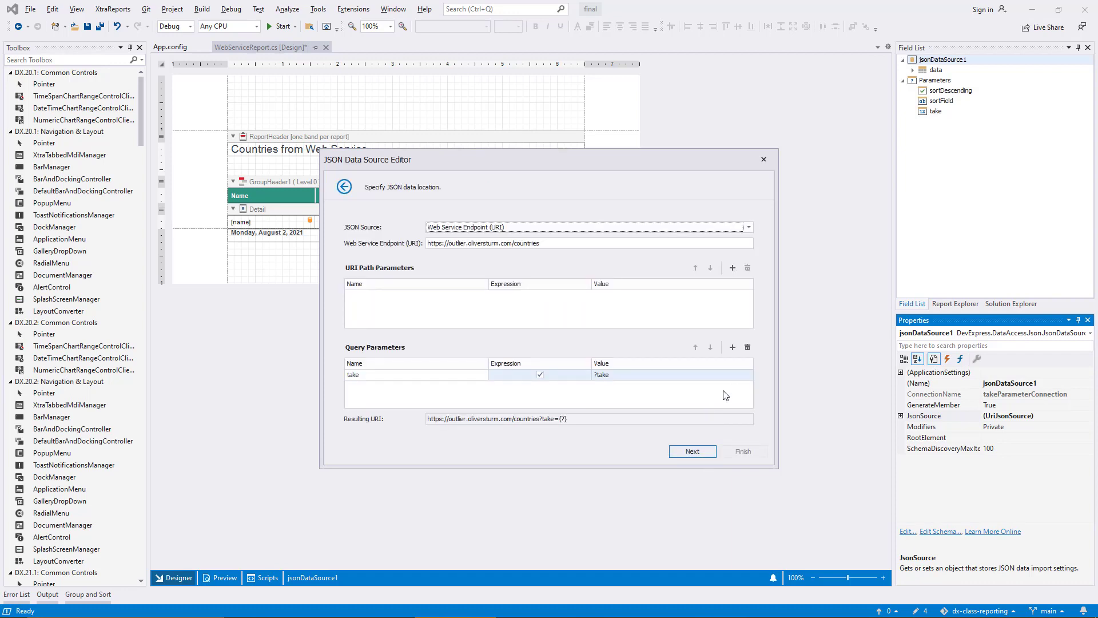
Add a query parameter named sort with the fixed value [{"selector":"population","desc":false}]
left_click(737, 350)
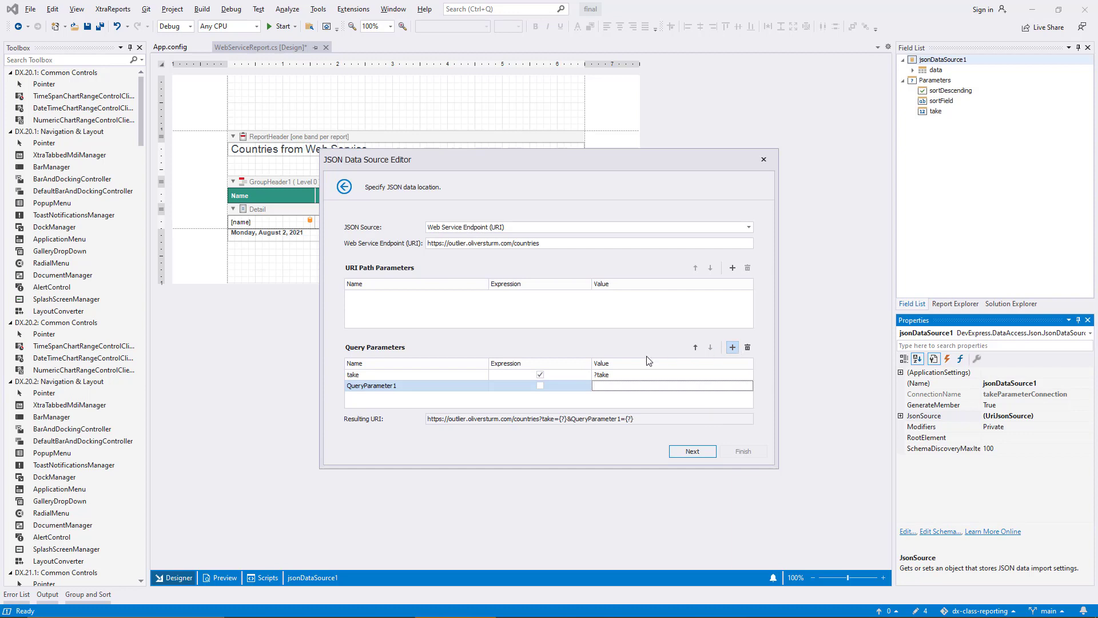
left_click(469, 386)
left_click(465, 388)
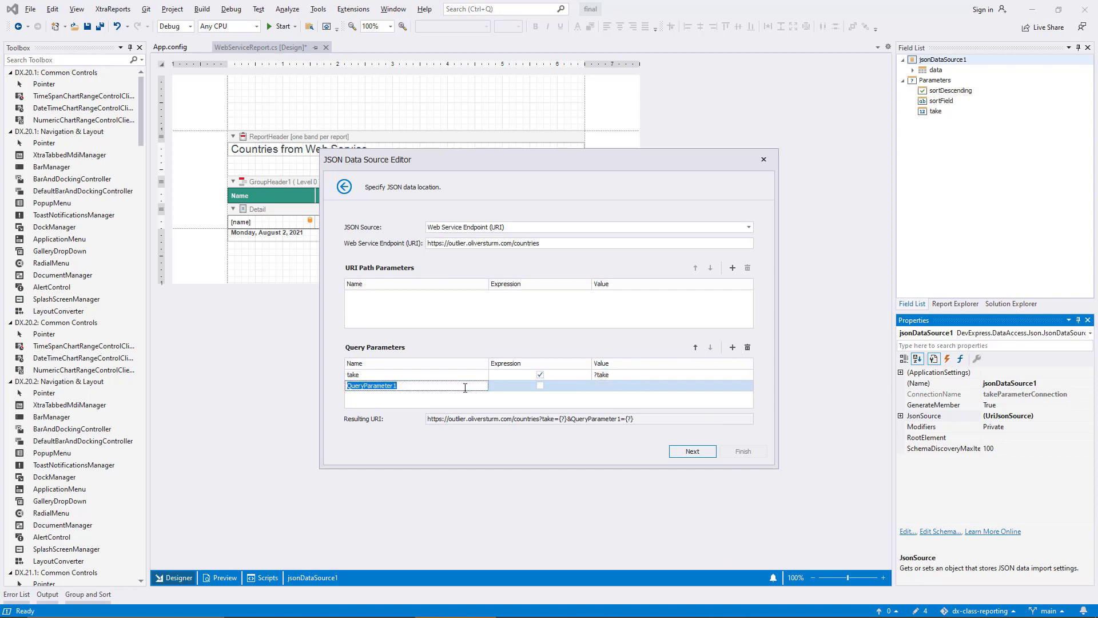
type("sort")
left_click(622, 391)
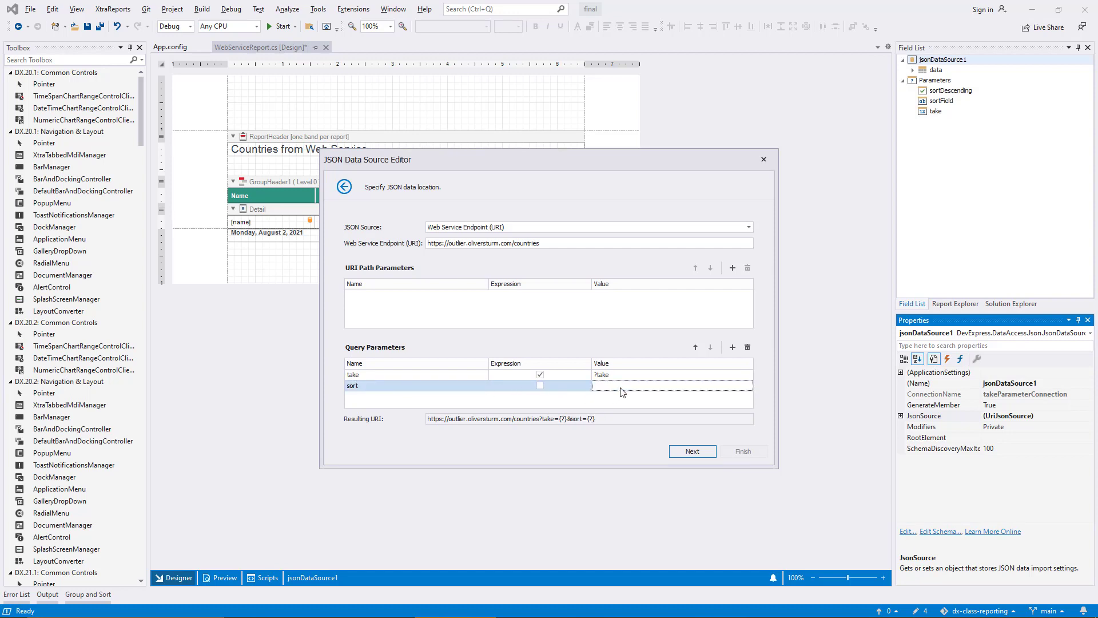
type("[{\"selector\":\"population\",\"desc\":false}]")
Save the connection as sortConnectioon including the specified request parameters, finish the data source with all fields, and preview the report
left_click(706, 451)
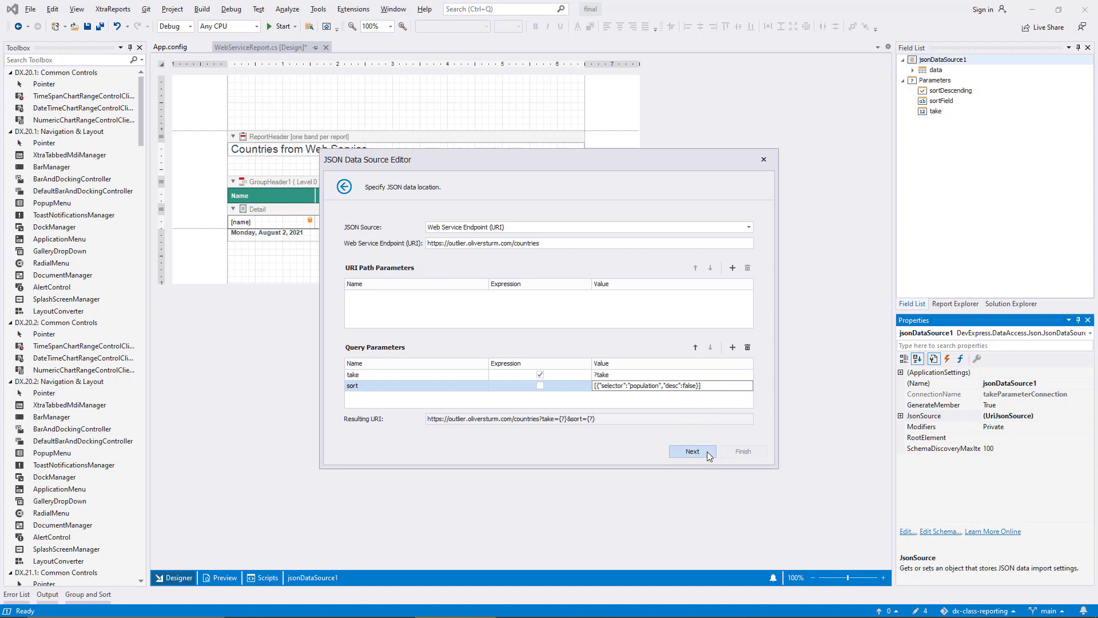
left_click(707, 451)
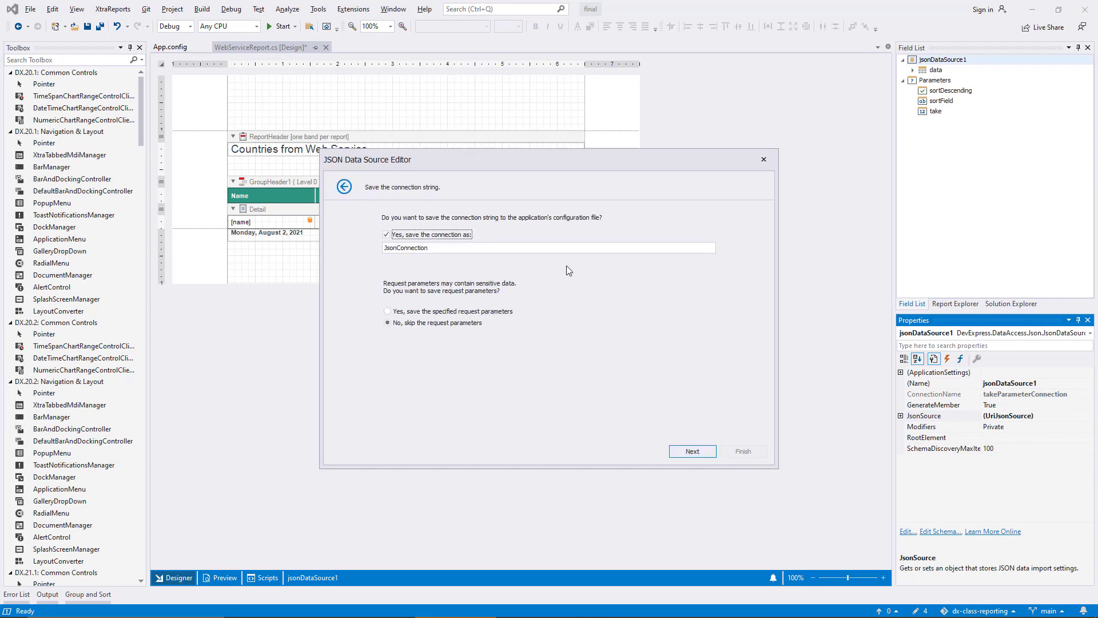
key("Tab")
type("sortConnectioon")
left_click(483, 316)
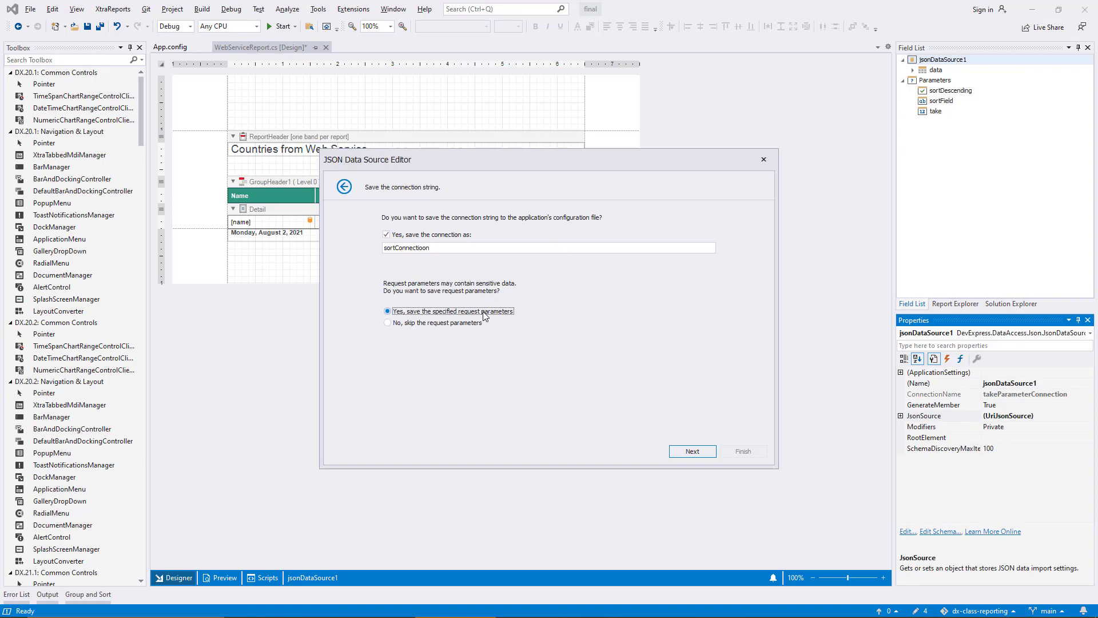
left_click(681, 451)
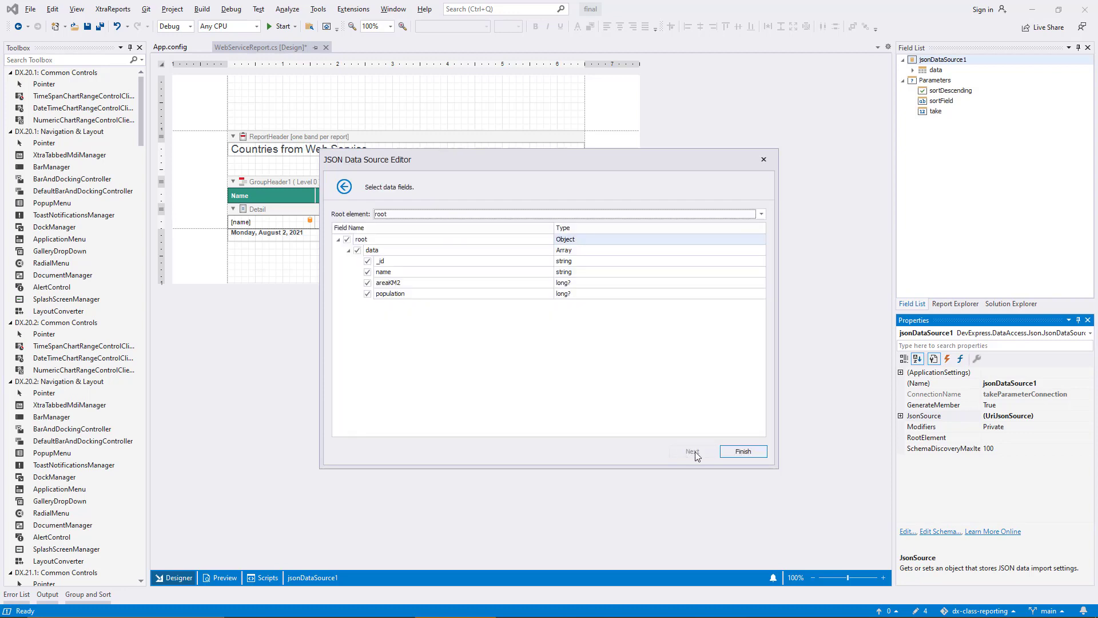
left_click(730, 454)
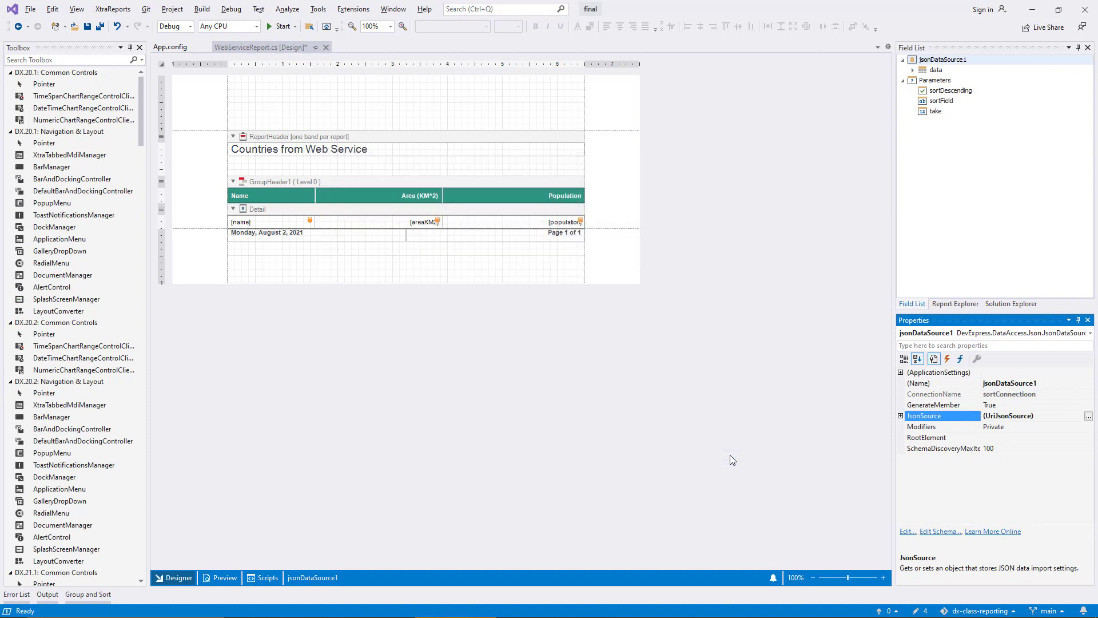
left_click(222, 578)
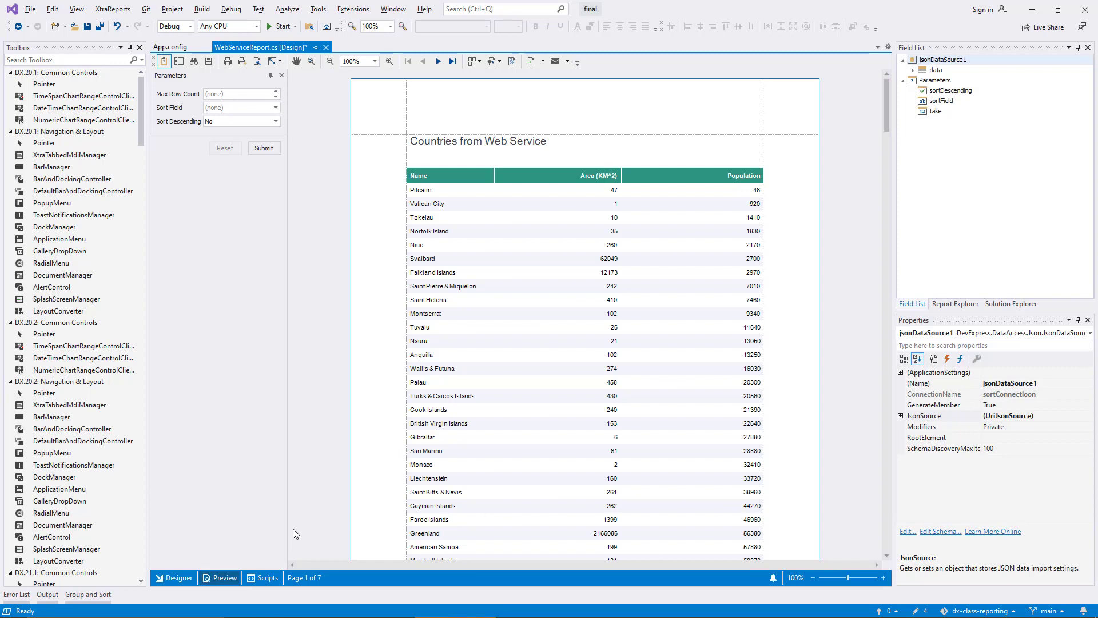
Return to the designer and examine the sortField parameter's look-up values and the sortDescending parameter's type
left_click(172, 577)
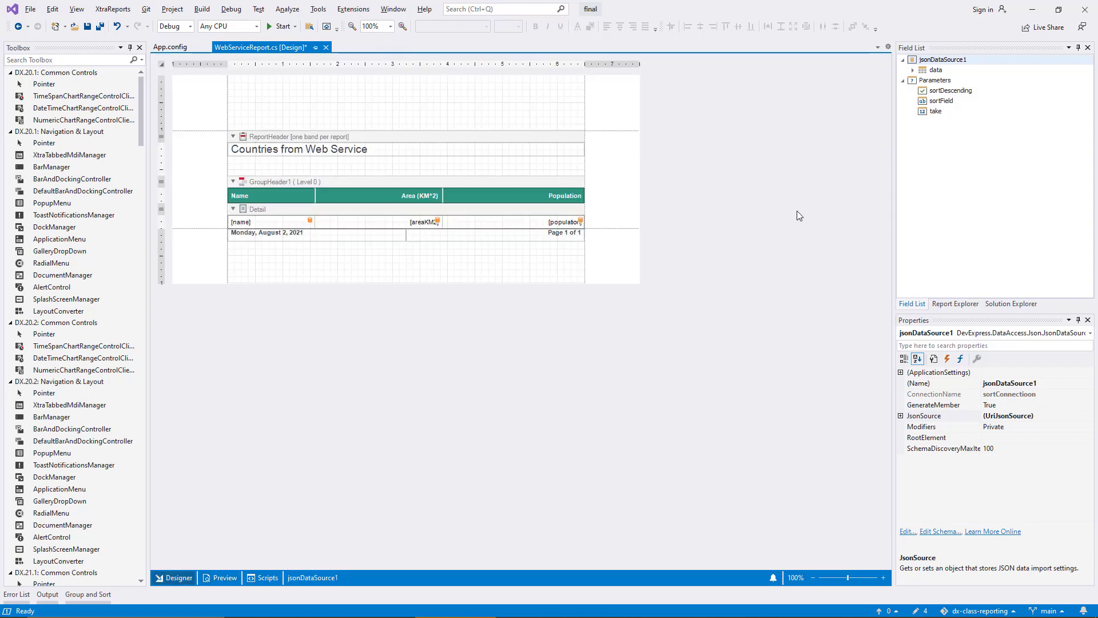
left_click(945, 104)
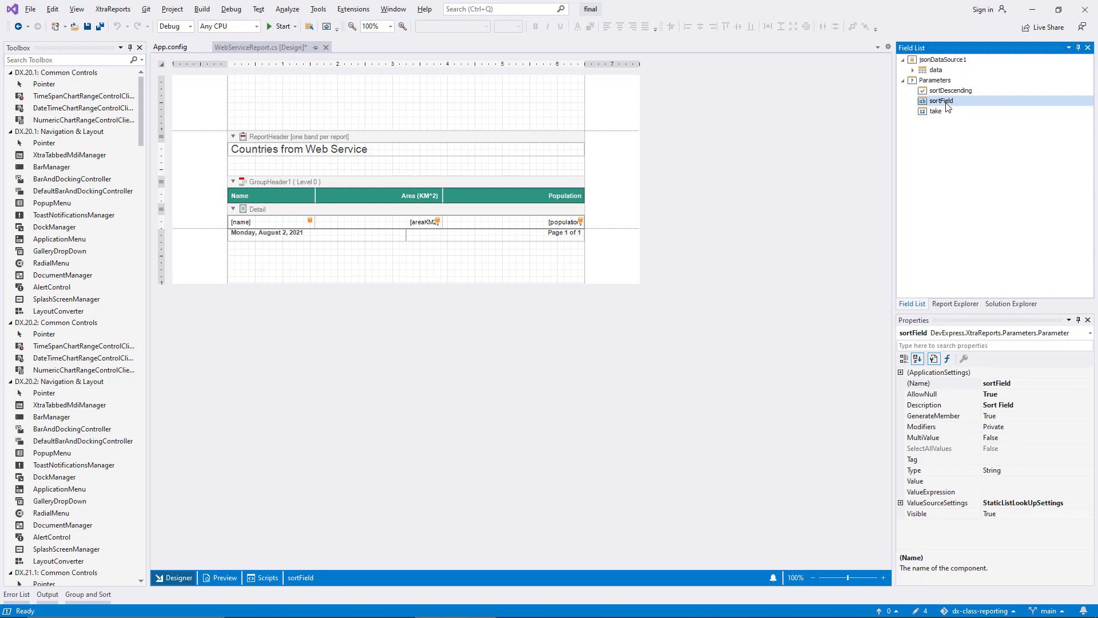
double_click(971, 502)
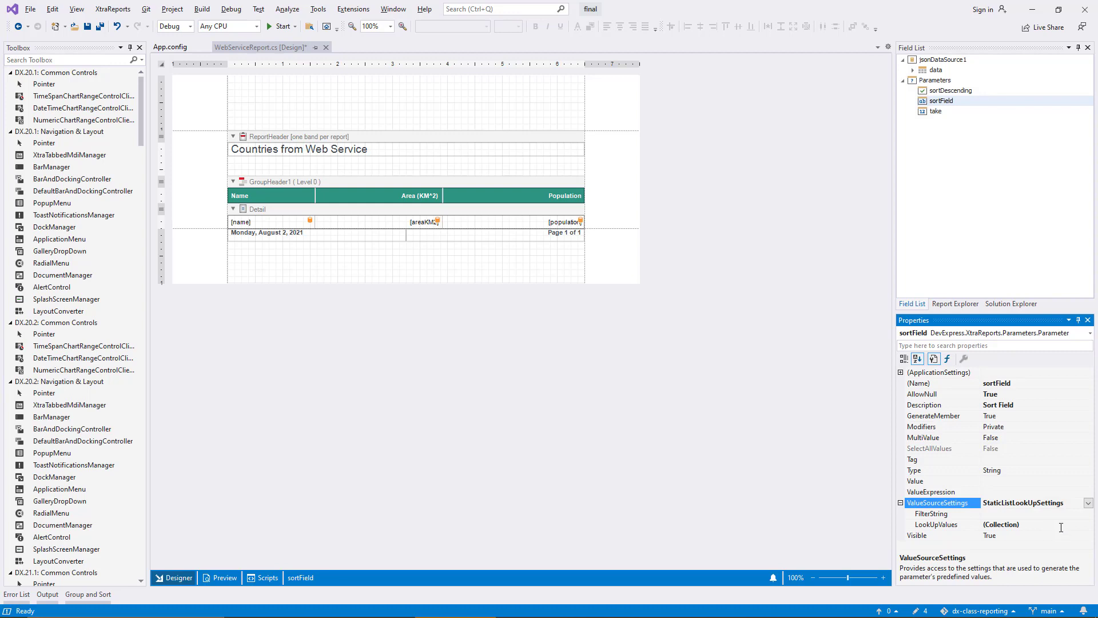
left_click(1063, 524)
left_click(1088, 524)
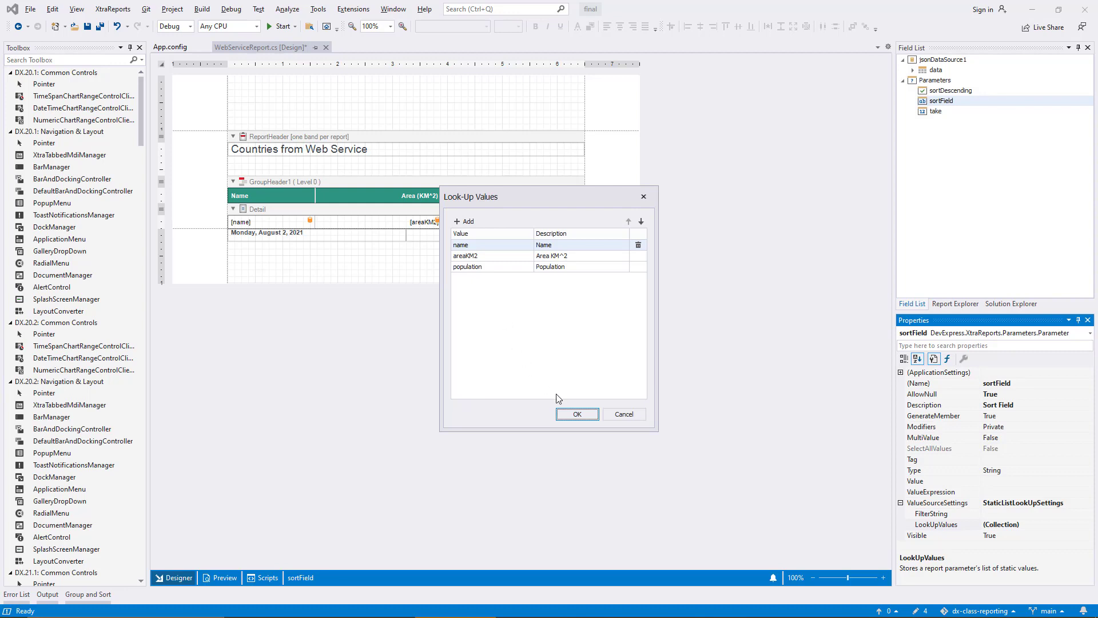
left_click(625, 417)
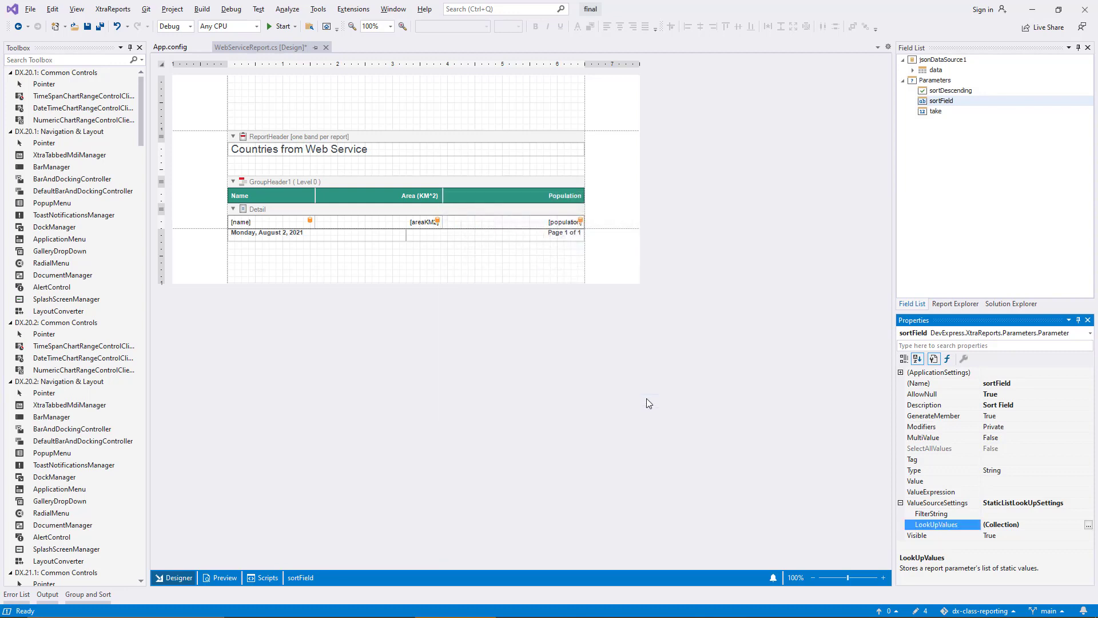
left_click(941, 91)
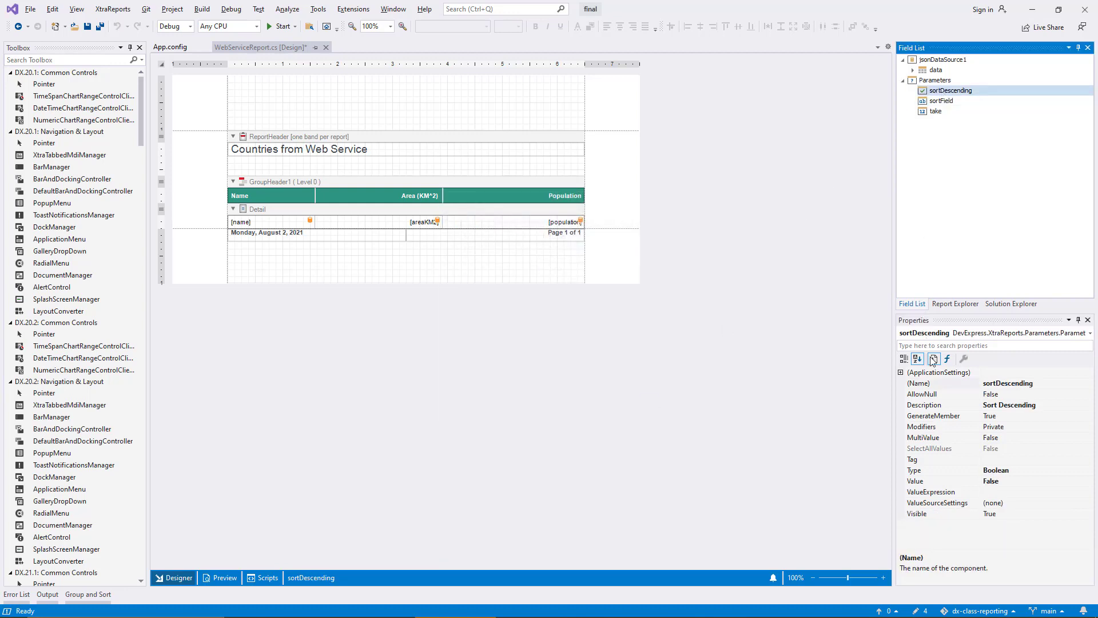
left_click(946, 474)
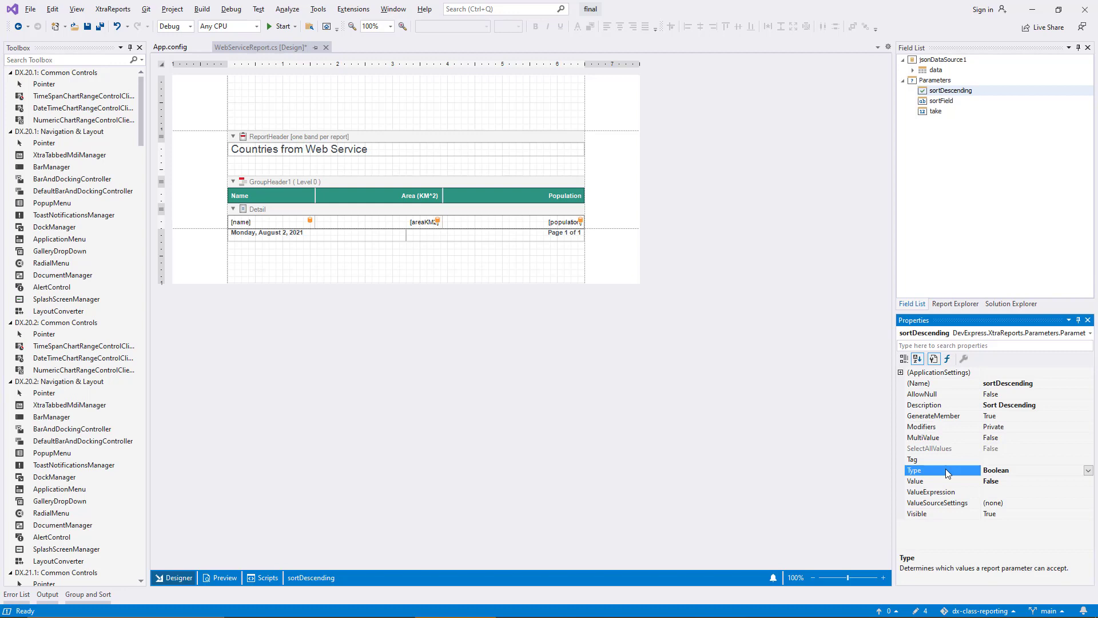
Reopen the JSON data source editor for jsonDataSource1 and go to its data location settings with manually specified connection parameters
left_click(963, 61)
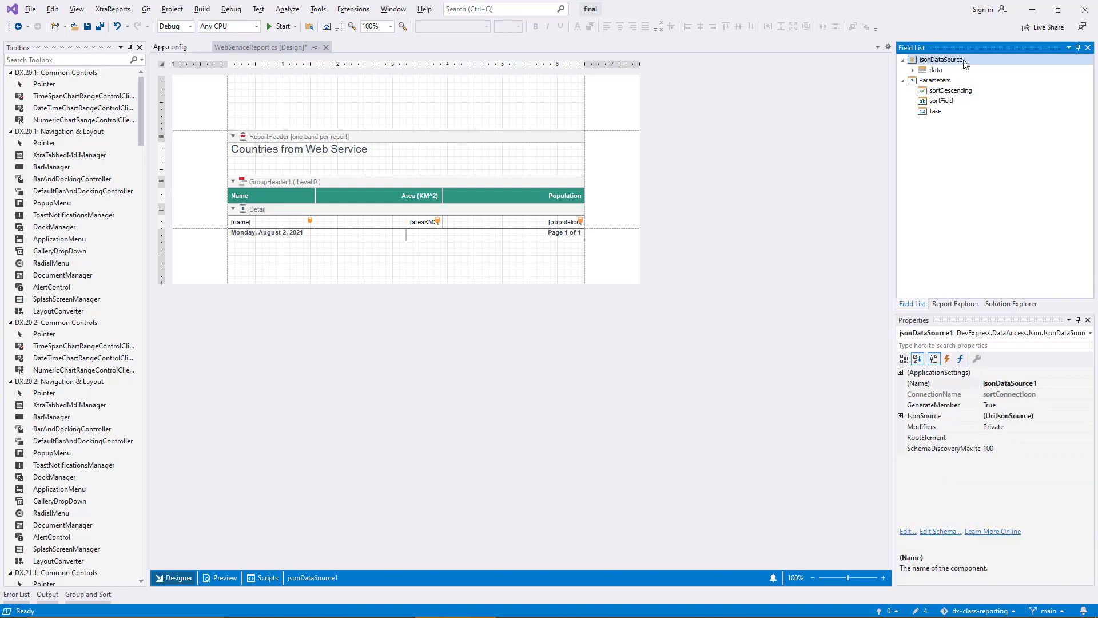
left_click(1075, 417)
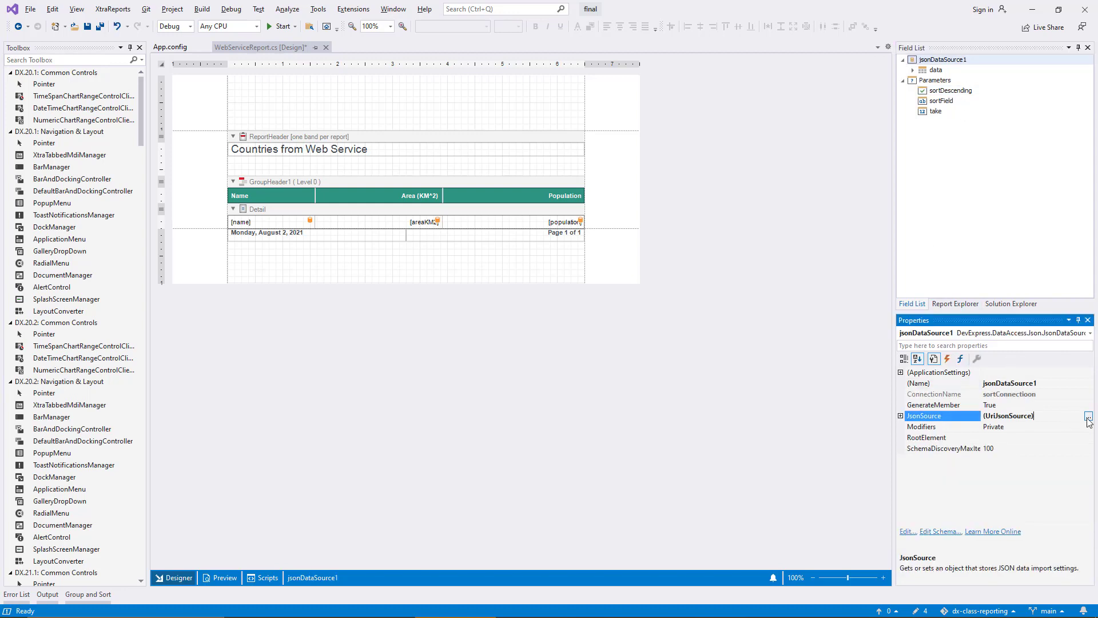
left_click(1087, 417)
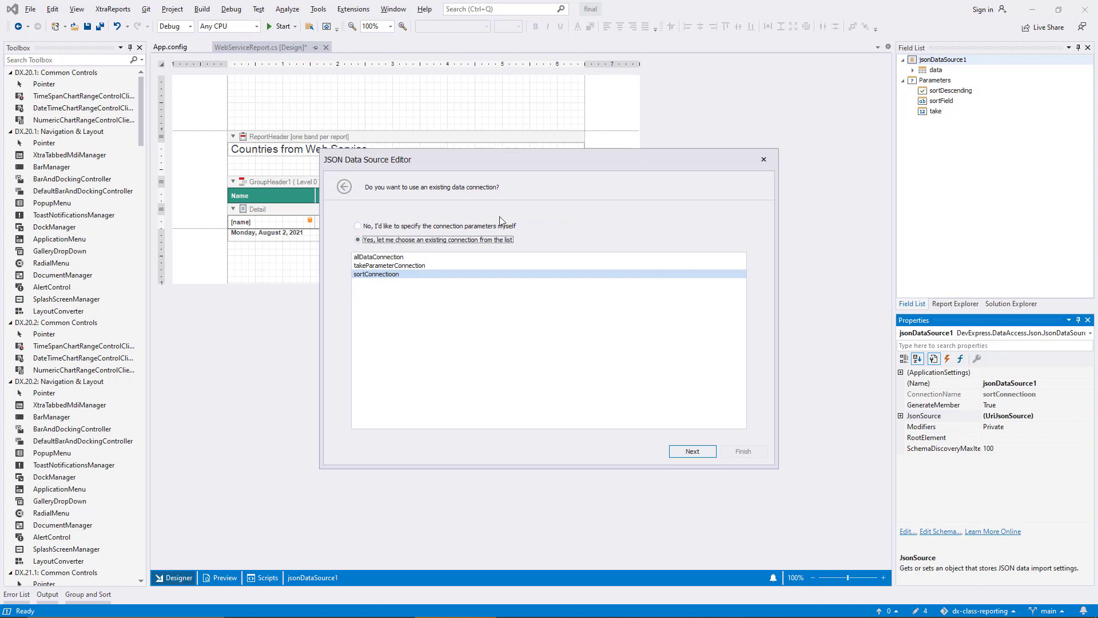
left_click(495, 226)
left_click(693, 452)
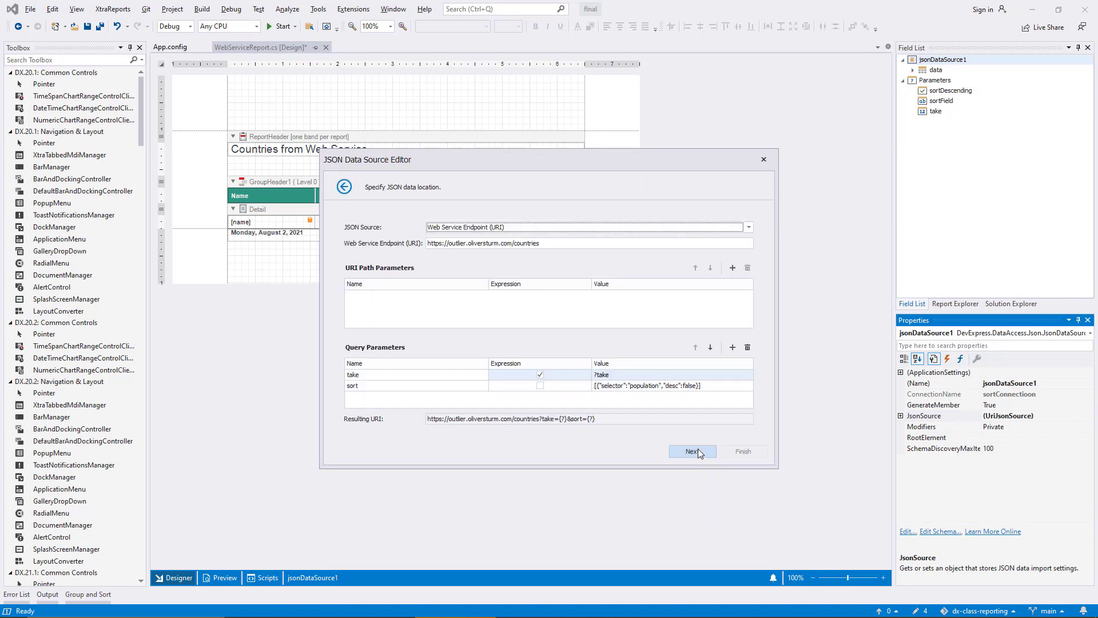
Turn the sort query parameter into the expression iif(?sortField is not null, '[{"selector":"' + ?sortField + '","desc":' + iif(?sortDescending, 'true', 'false') + '}]', '')
left_click(540, 386)
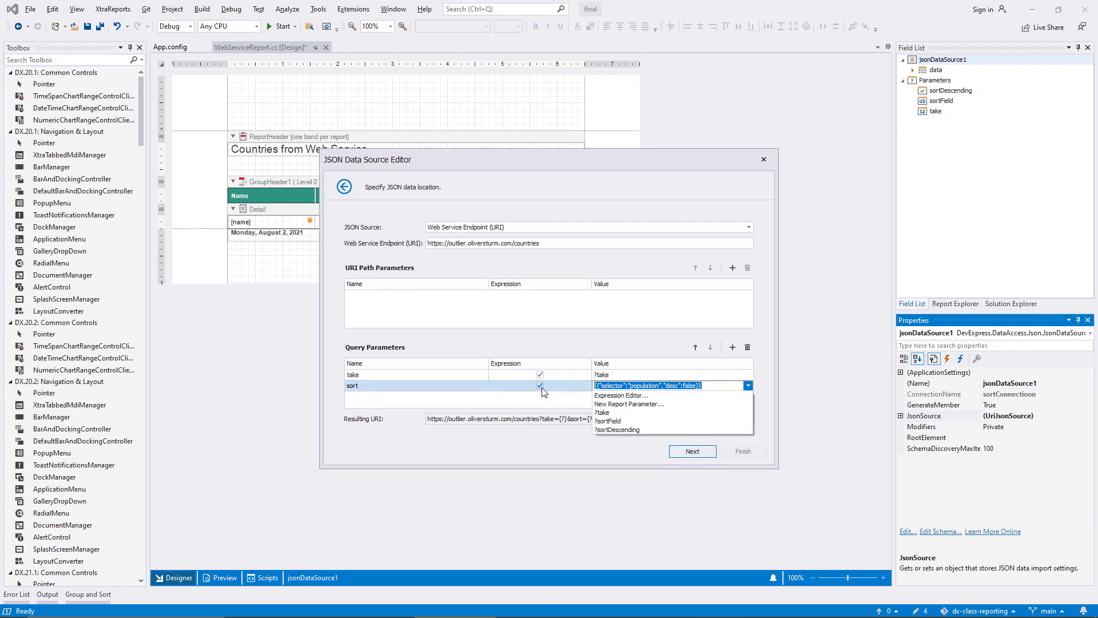
left_click(622, 397)
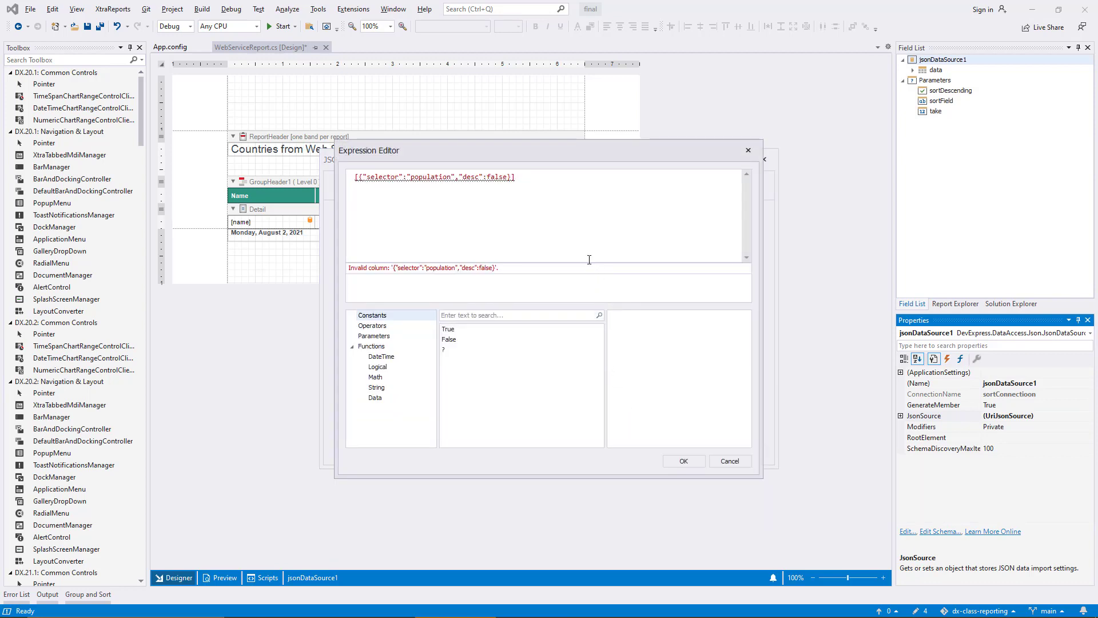
left_click_drag(518, 177, 350, 182)
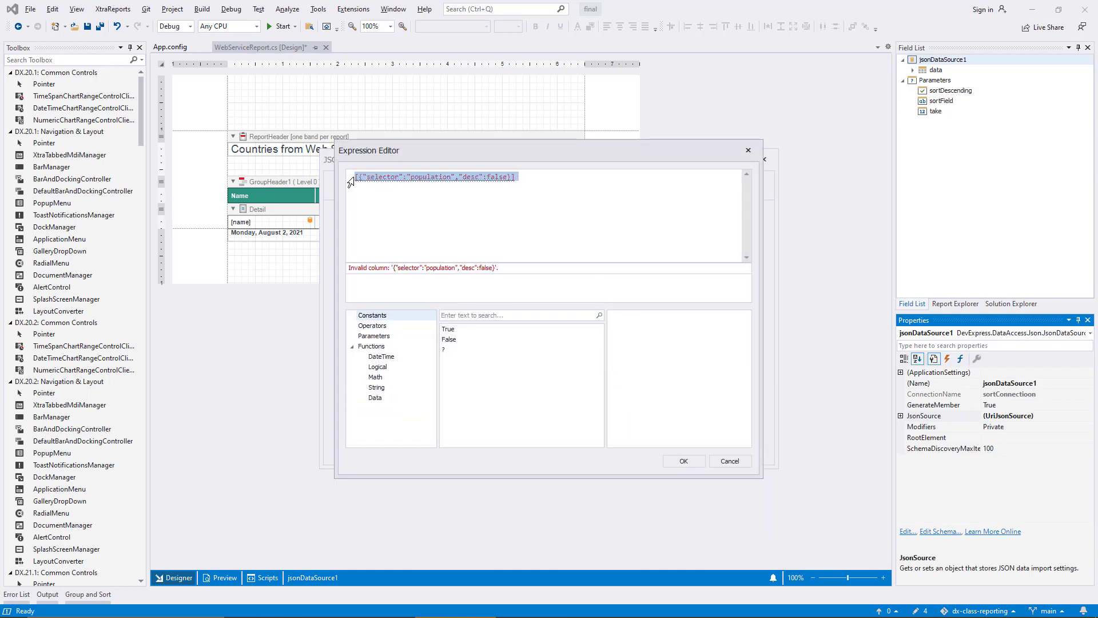
key("Delete")
type("iif(?sortField is not null,   '[{\"selector\":\"' + ?sortField + '\",\"desc\":' + iif(?sortDescending, 'true', 'false') + '}]',   '')")
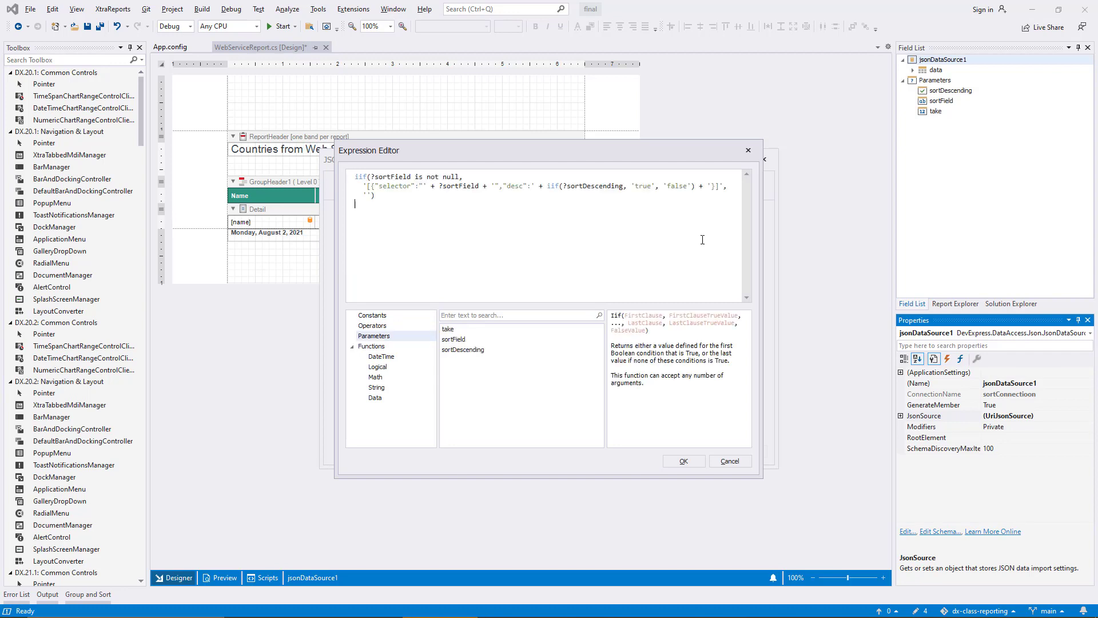
left_click(684, 460)
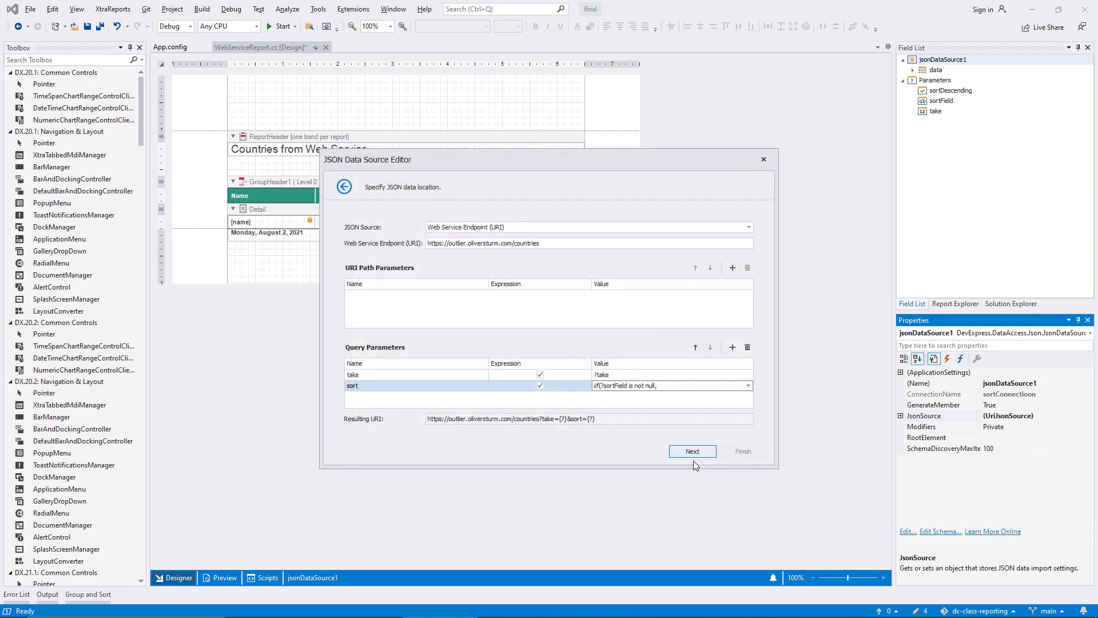
Save the connection as dynamicSortConnection including the specified request parameters, and finish the data source with all fields
left_click(695, 451)
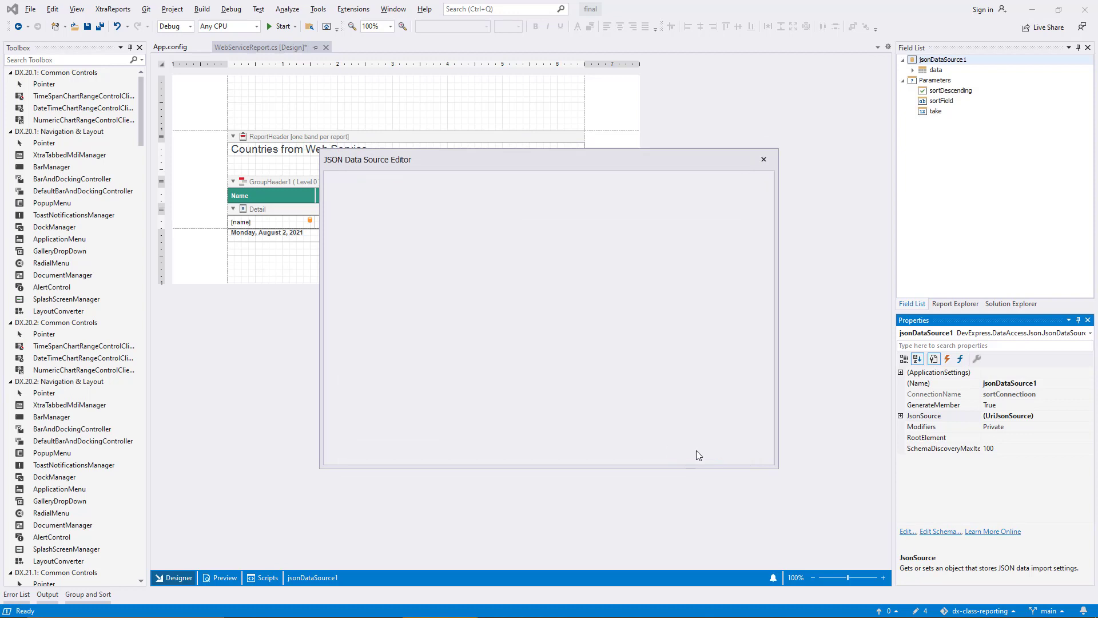
left_click(695, 451)
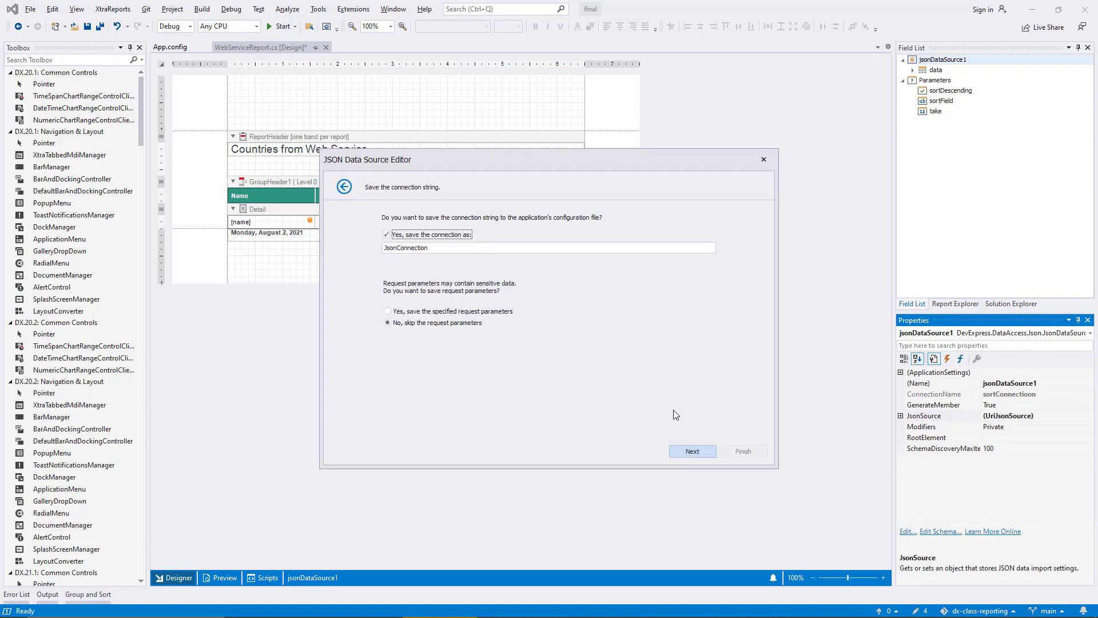
left_click(589, 249)
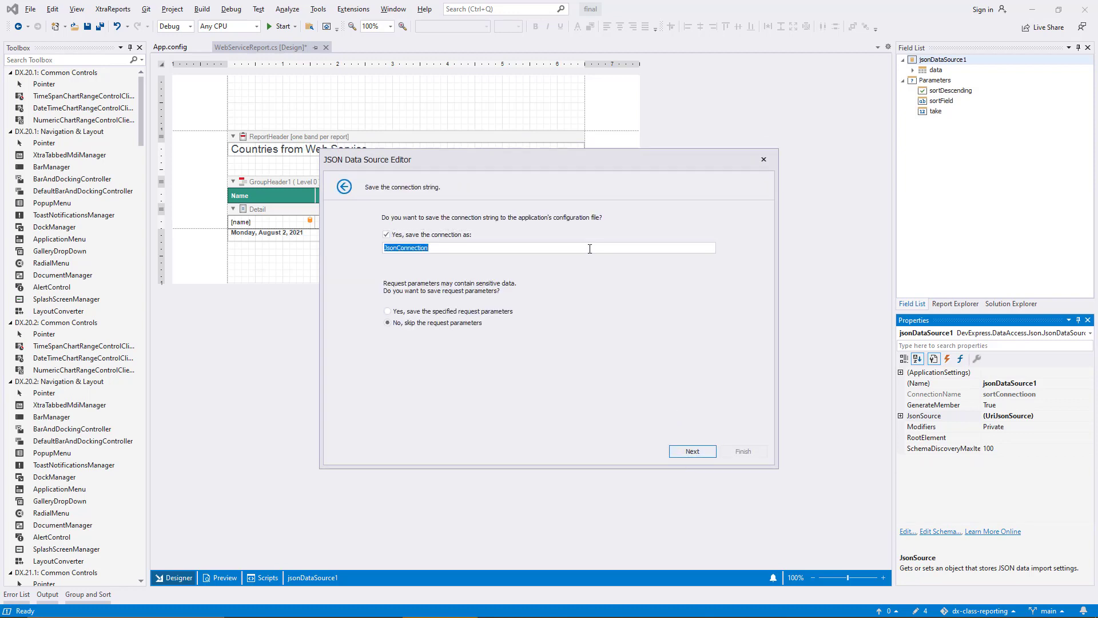
type("dynamicSortConnection")
left_click(503, 309)
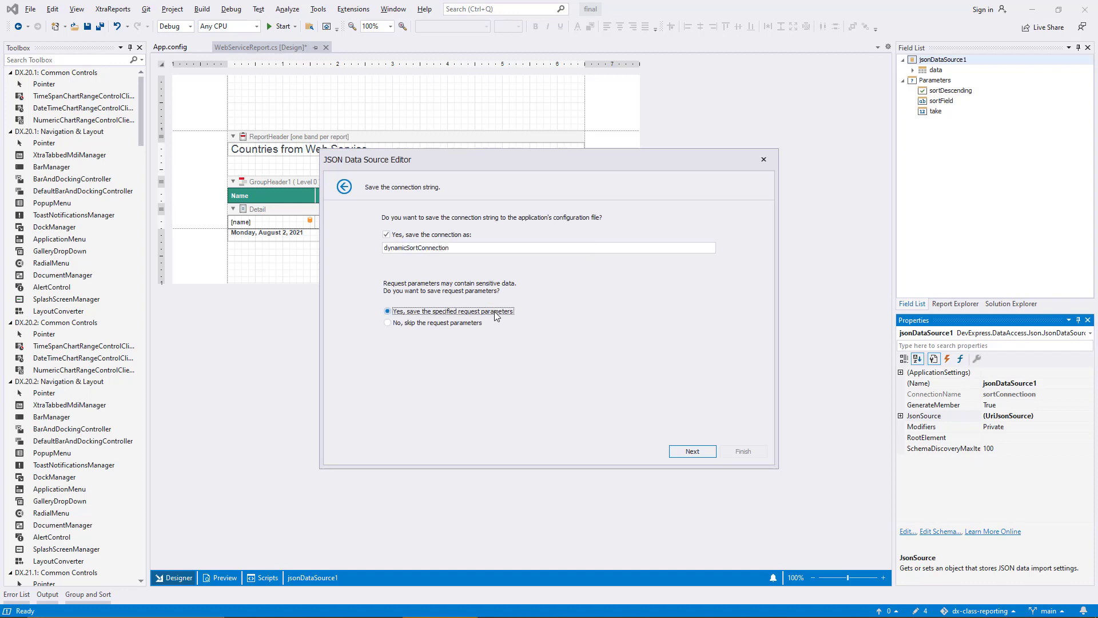
left_click(691, 455)
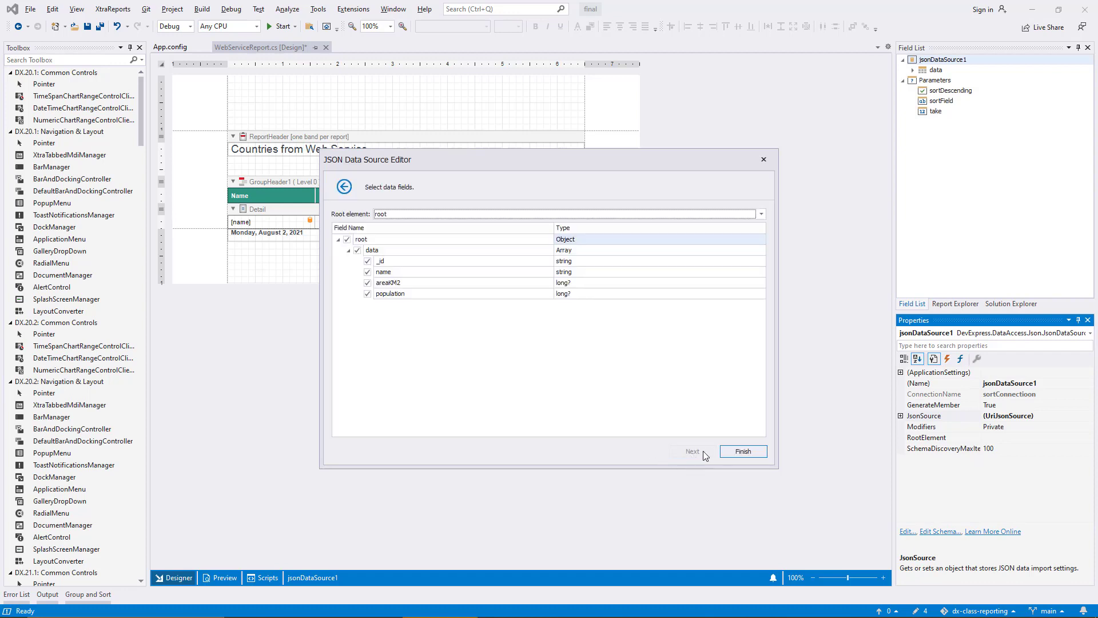
left_click(736, 451)
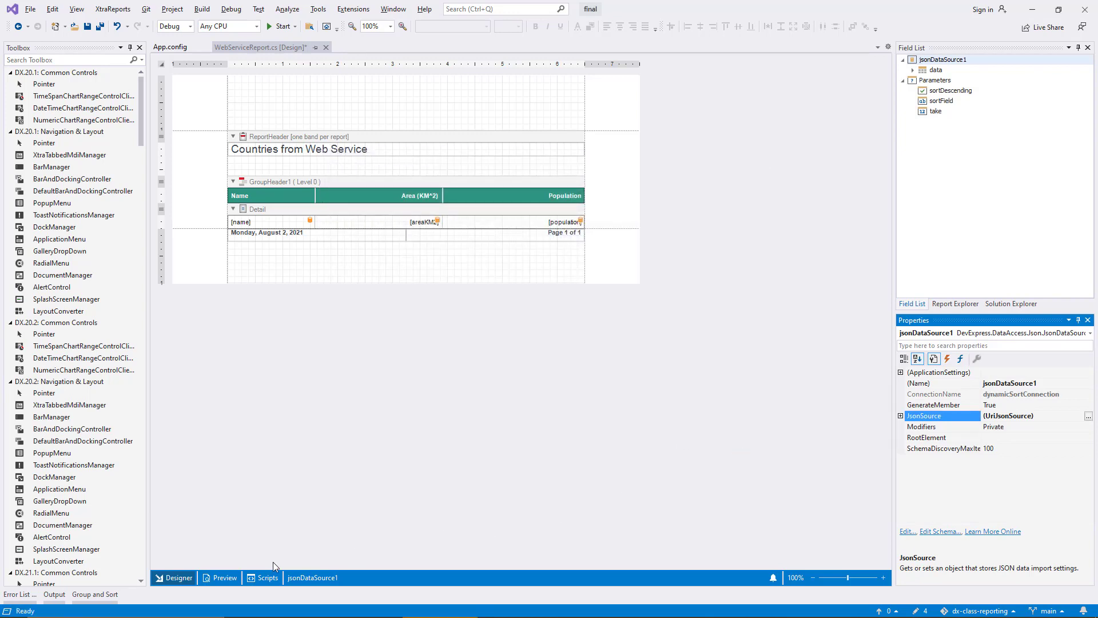
Preview the countries report with Population as the Sort Field
left_click(223, 577)
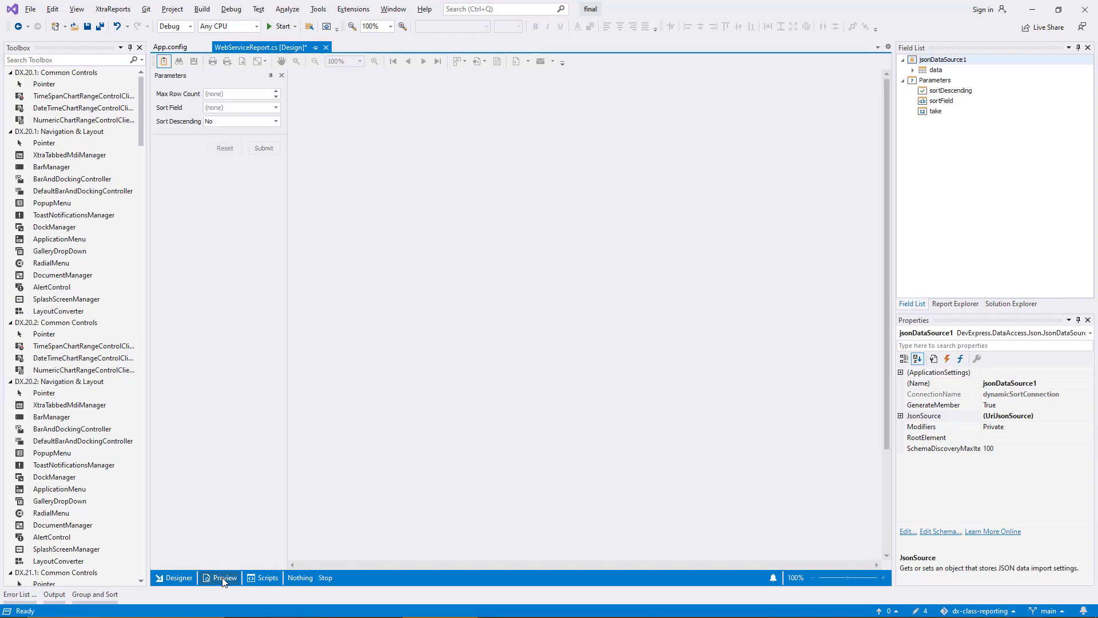
left_click(277, 108)
left_click(275, 145)
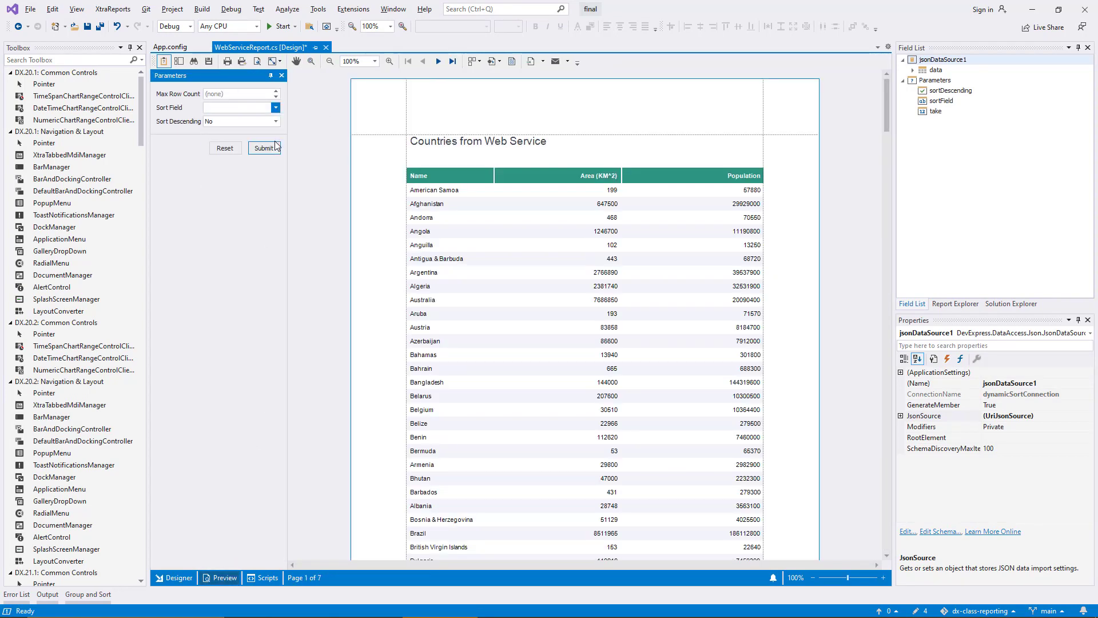
left_click(273, 147)
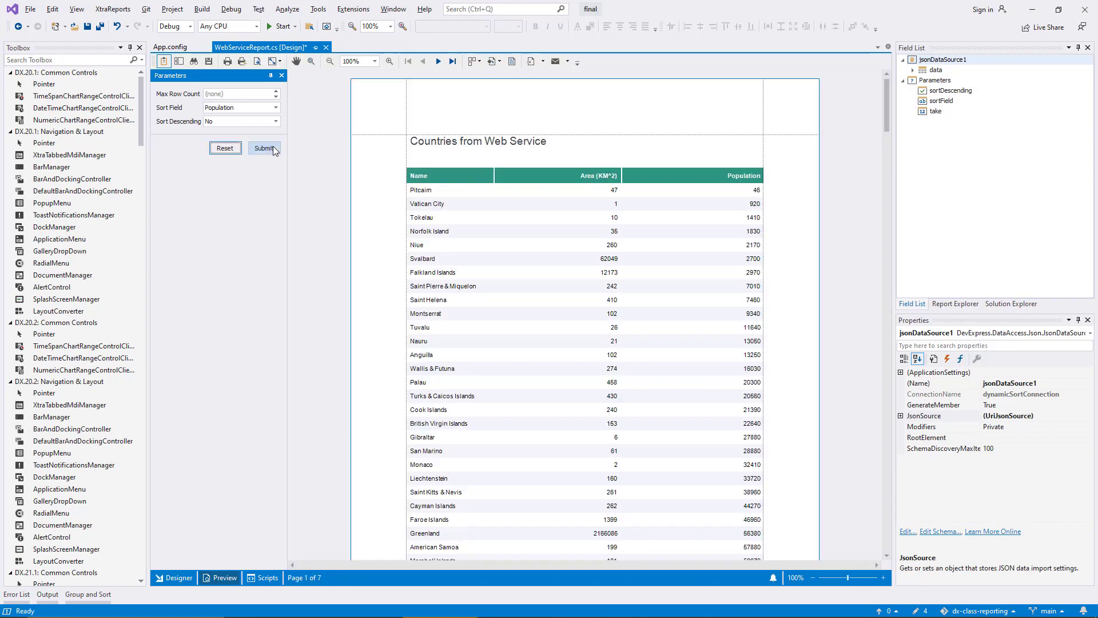
Preview the report sorted by Area KM^2, first ascending and then with Sort Descending set to Yes
left_click(277, 108)
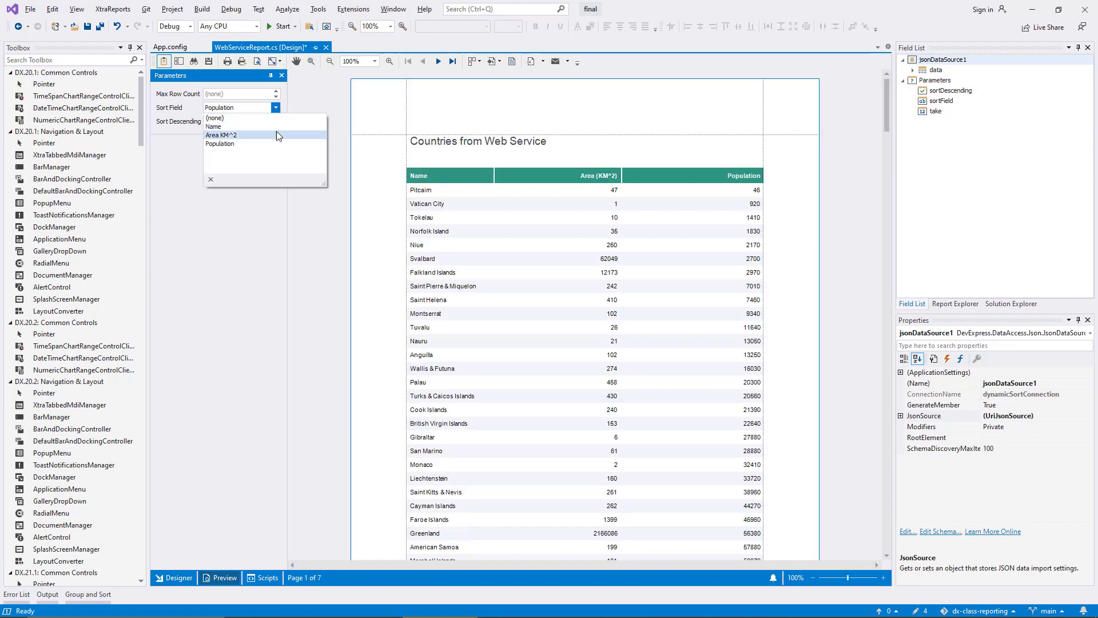
left_click(276, 133)
left_click(275, 147)
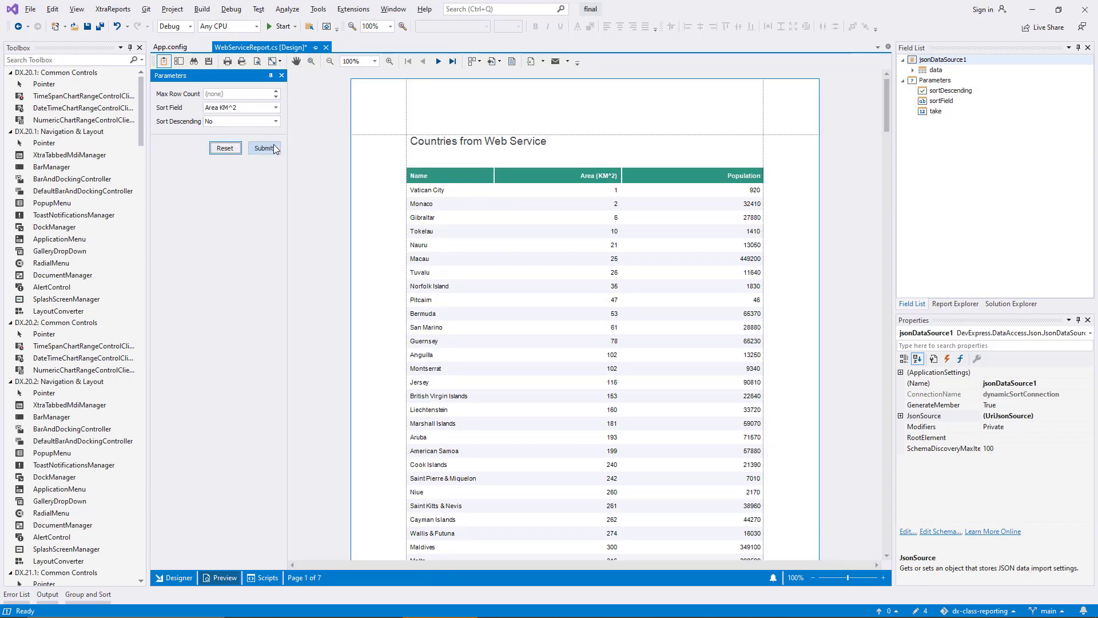
left_click(278, 122)
left_click(275, 133)
left_click(275, 148)
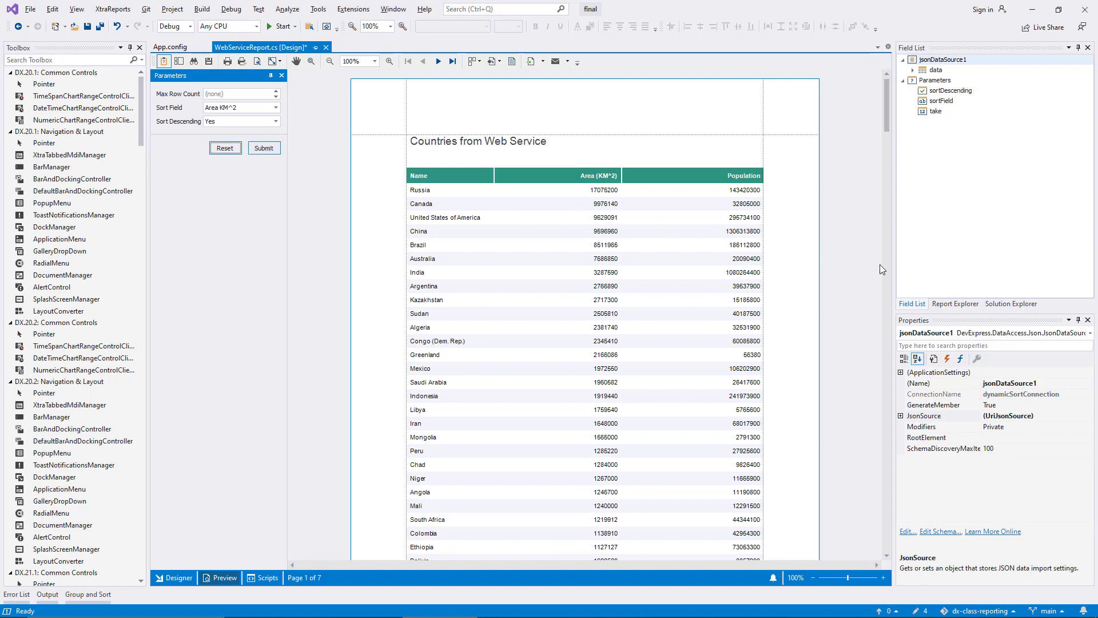
Open the SqlDataReport.cs report in the designer and select its data source sqlDataSource1
left_click(998, 303)
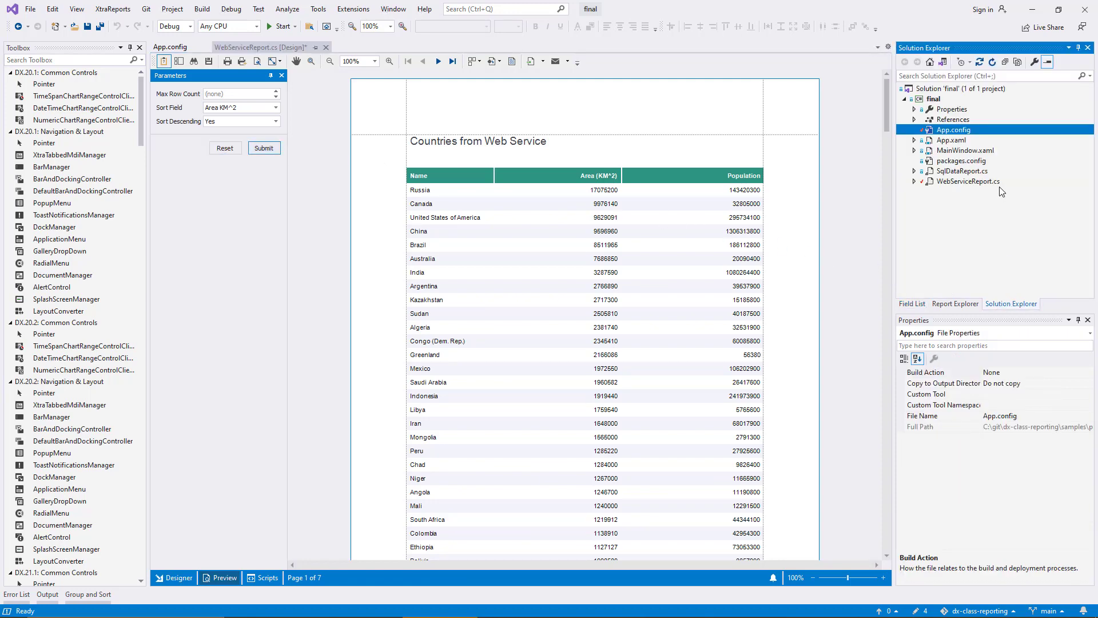
double_click(998, 171)
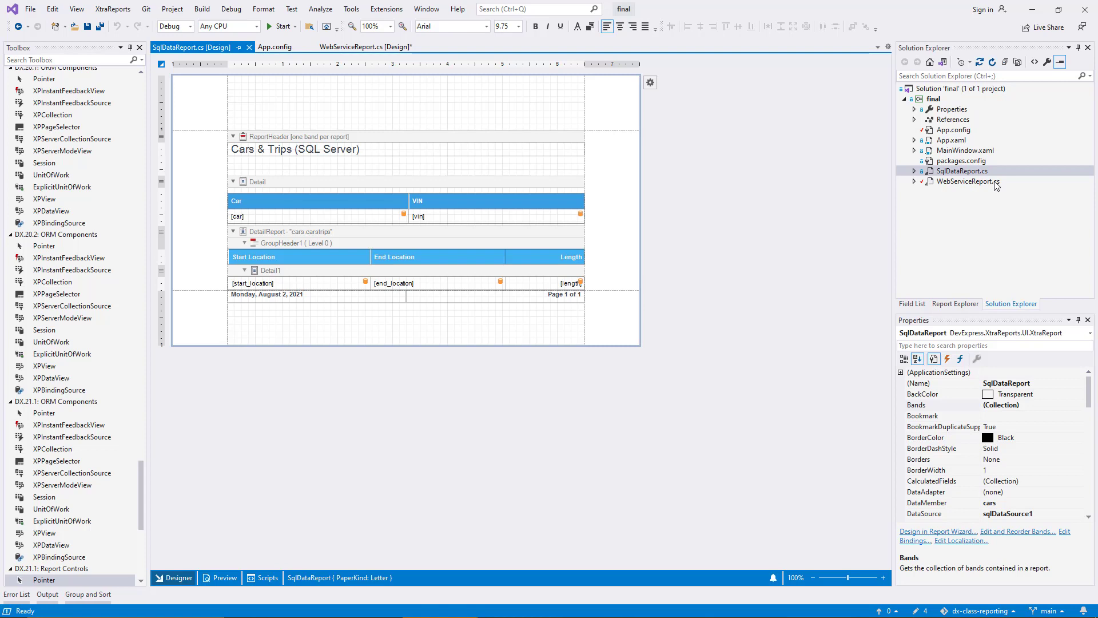
left_click(942, 303)
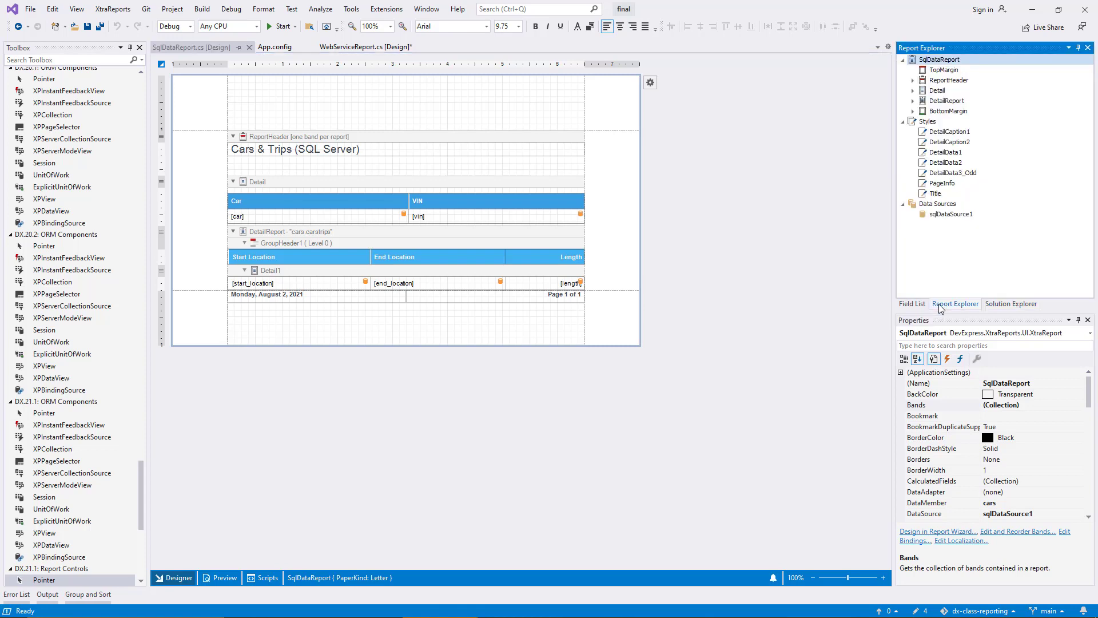
left_click(967, 216)
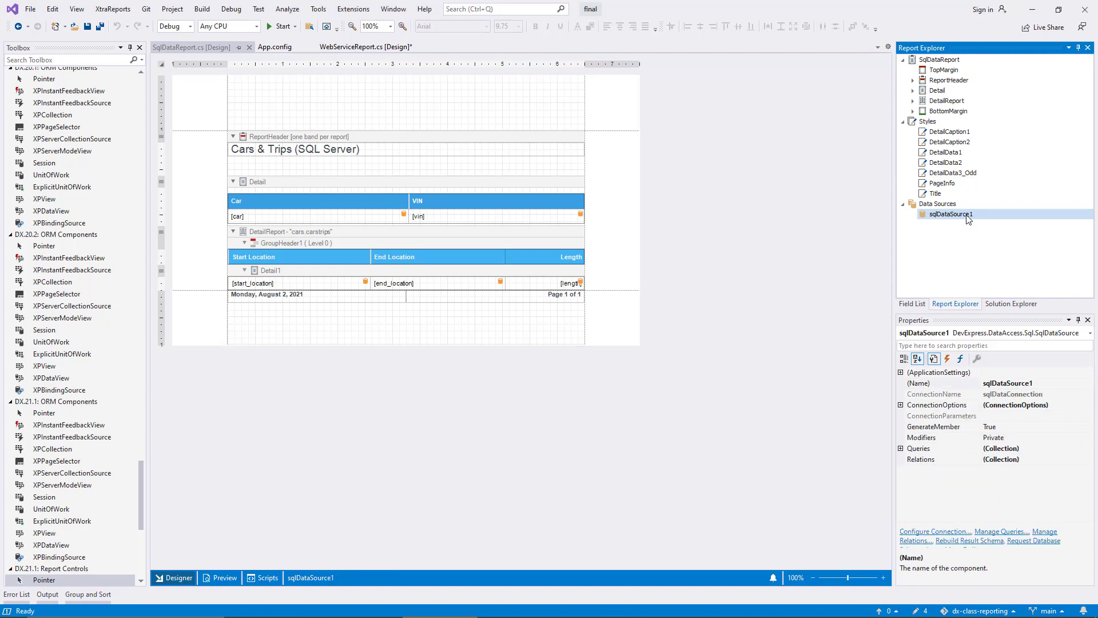
Examine the sqlDataConnection entry and its connection string in App.config
left_click(266, 48)
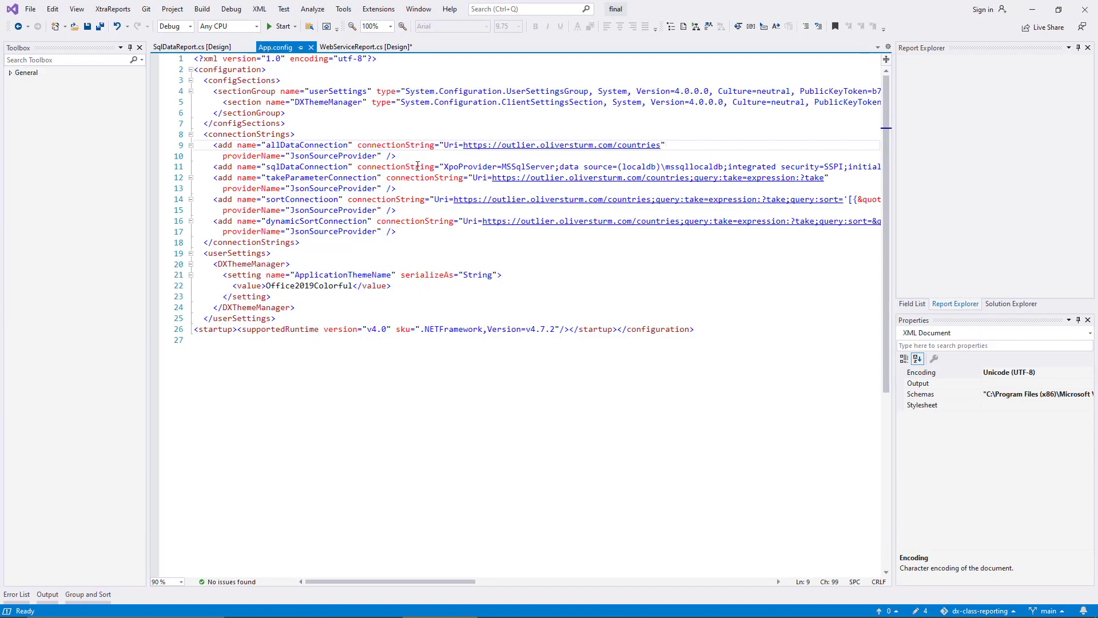
double_click(336, 166)
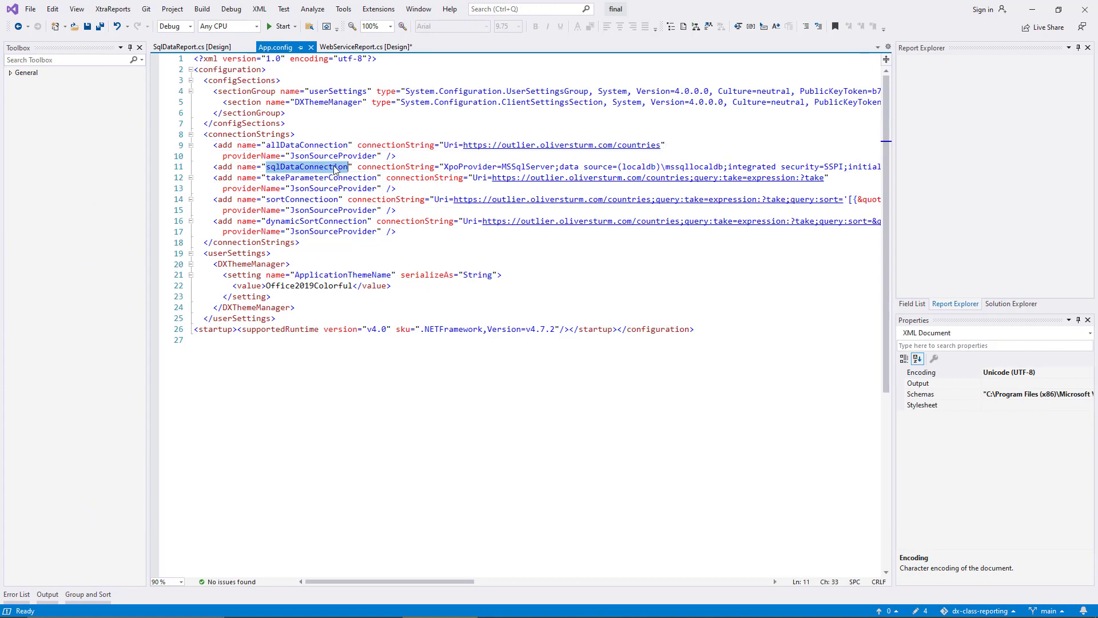
left_click_drag(446, 167, 719, 166)
left_click_drag(806, 168, 850, 167)
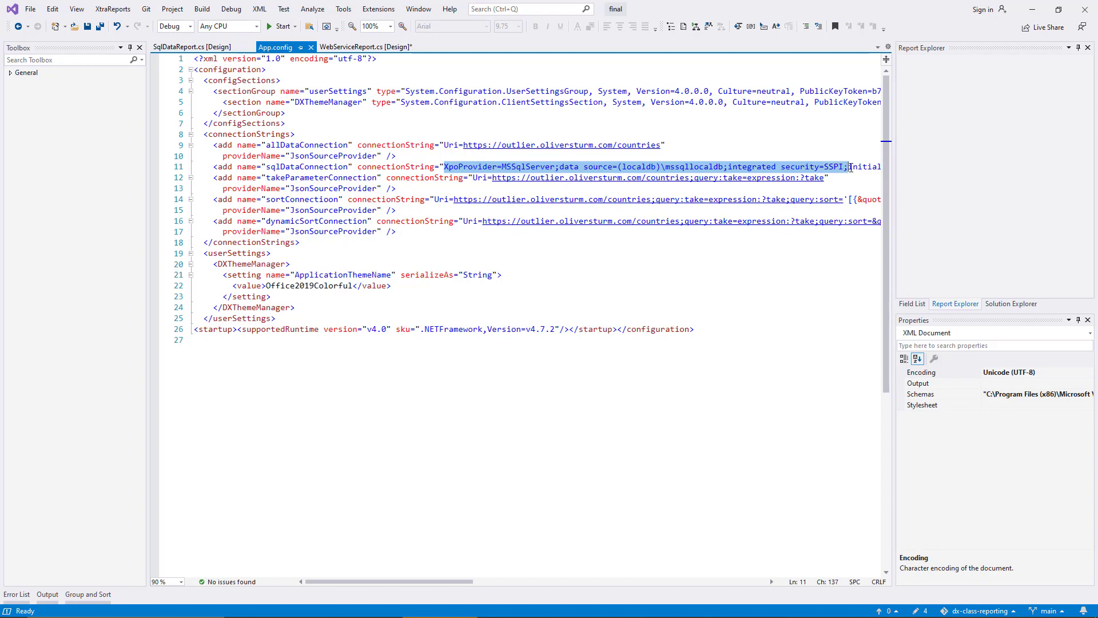
left_click(852, 167)
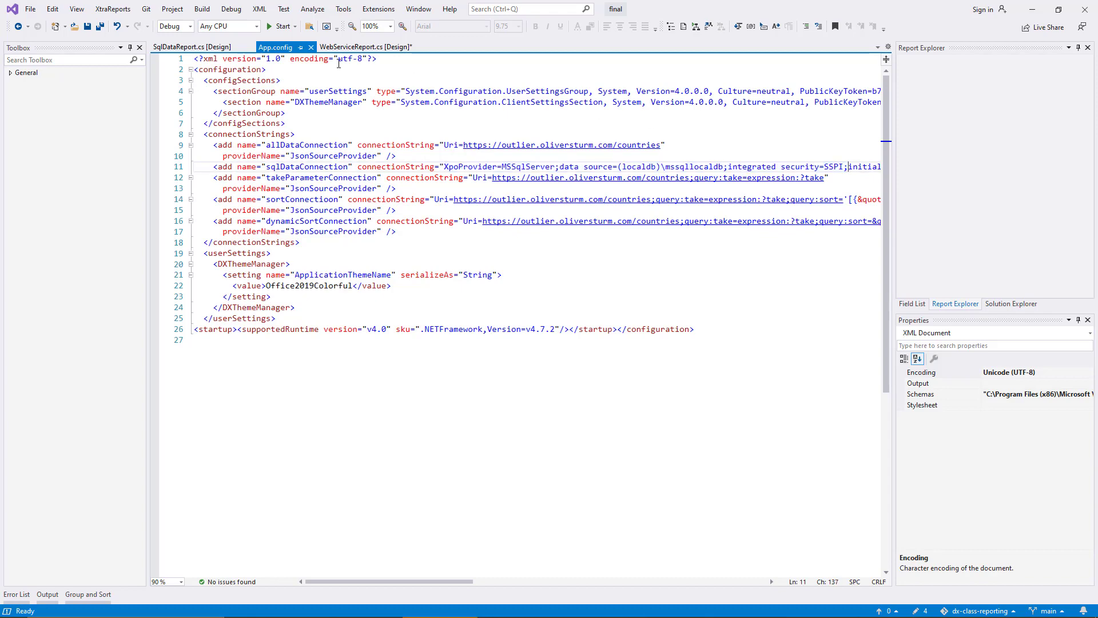
Preview the Cars & Trips report in SqlDataReport.cs and return to its designer
left_click(196, 47)
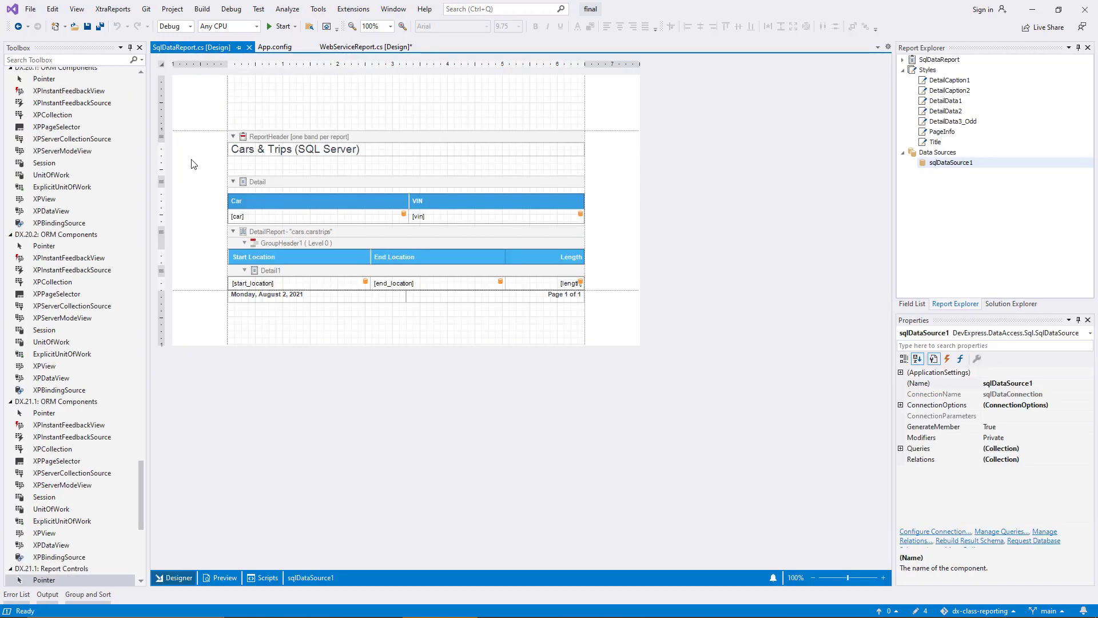
left_click(231, 580)
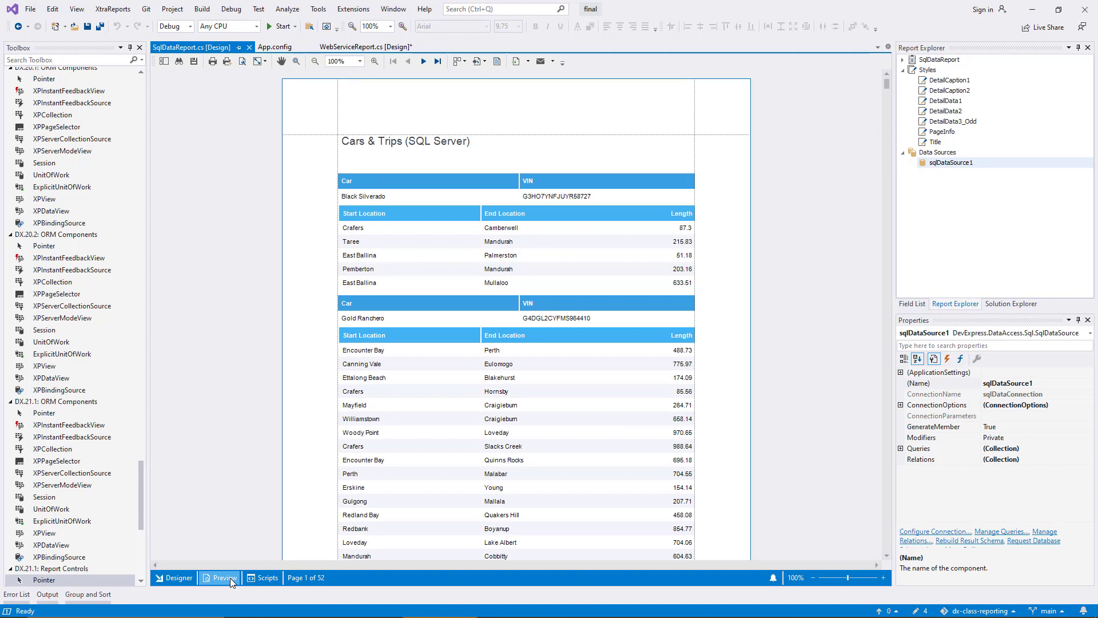
left_click(177, 578)
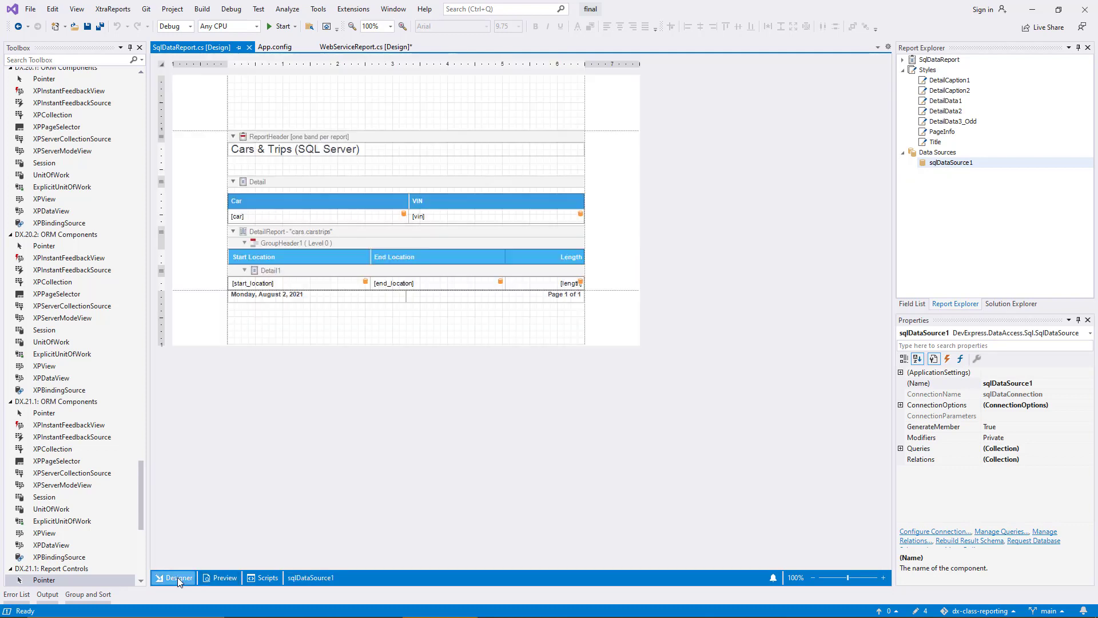
Expand the cars and trips queries of sqlDataSource1 and examine their properties
left_click(964, 164)
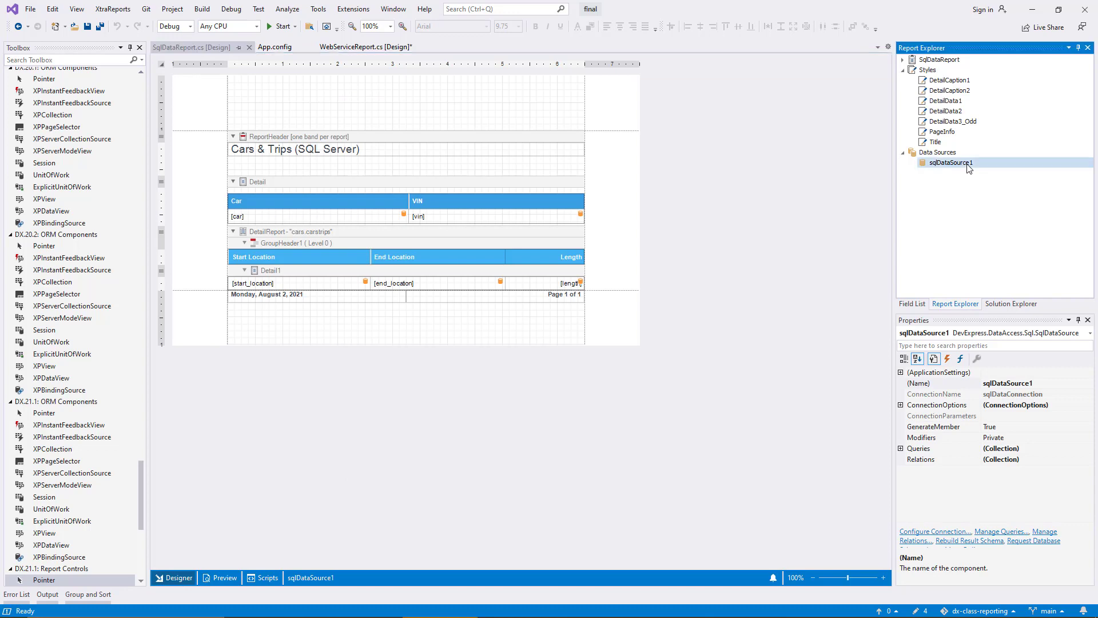
double_click(919, 449)
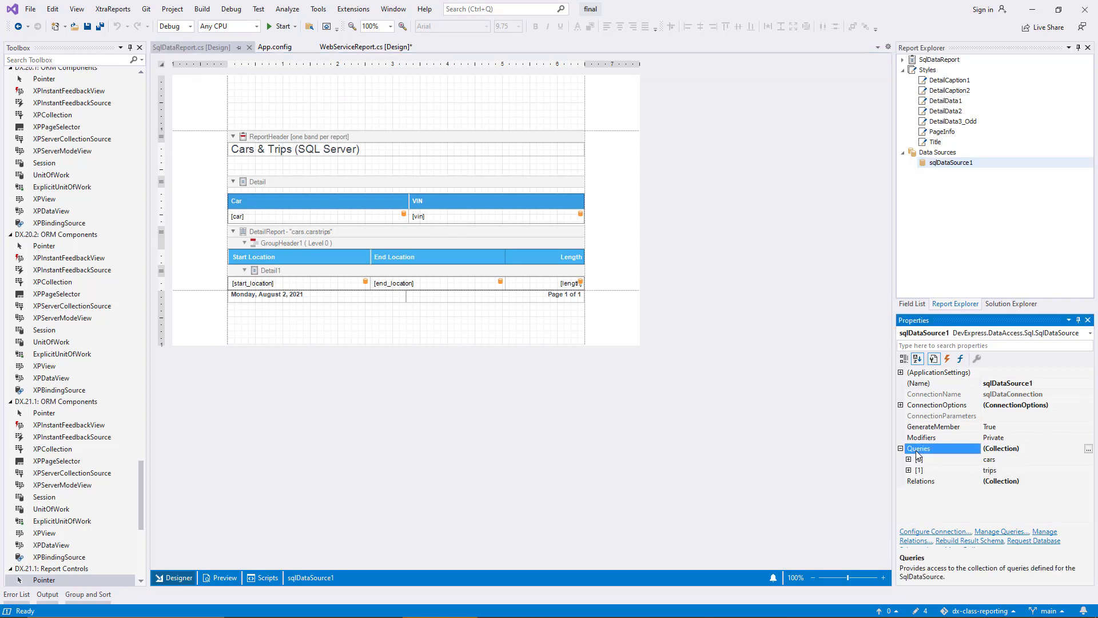
double_click(926, 461)
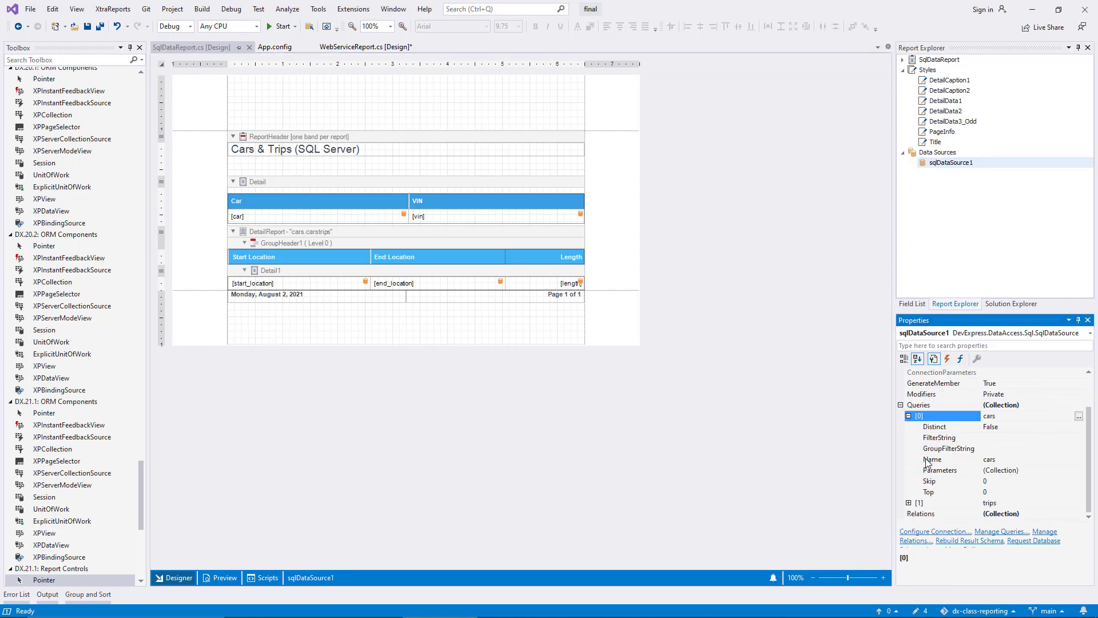
double_click(927, 505)
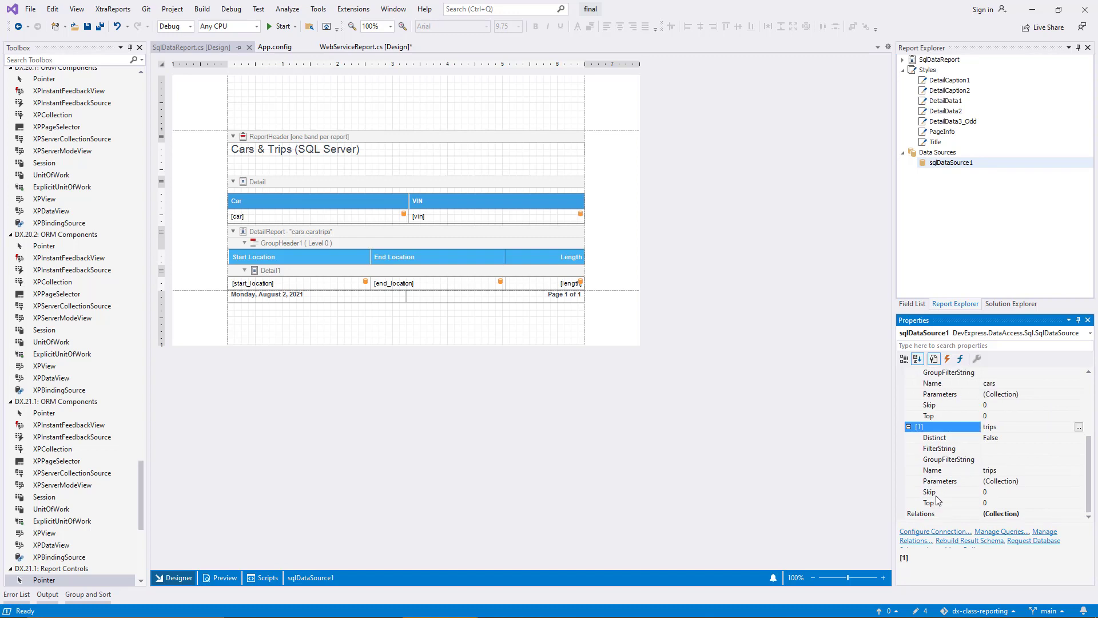
left_click(978, 471)
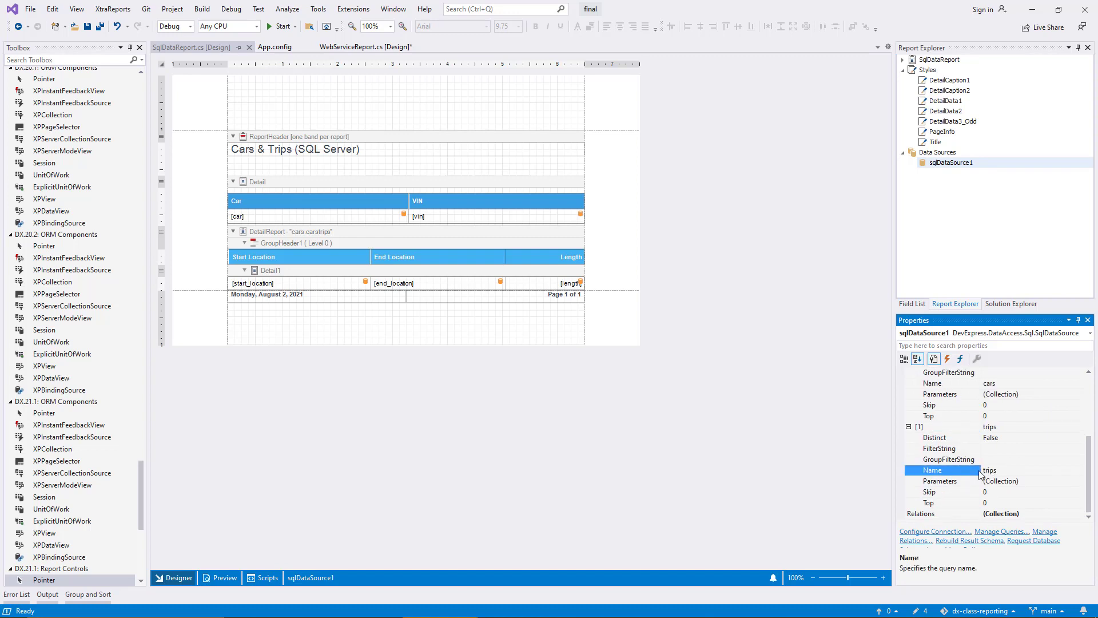
View the master-detail relation between cars and trips in the relation editor, and close it without changes
left_click(1077, 515)
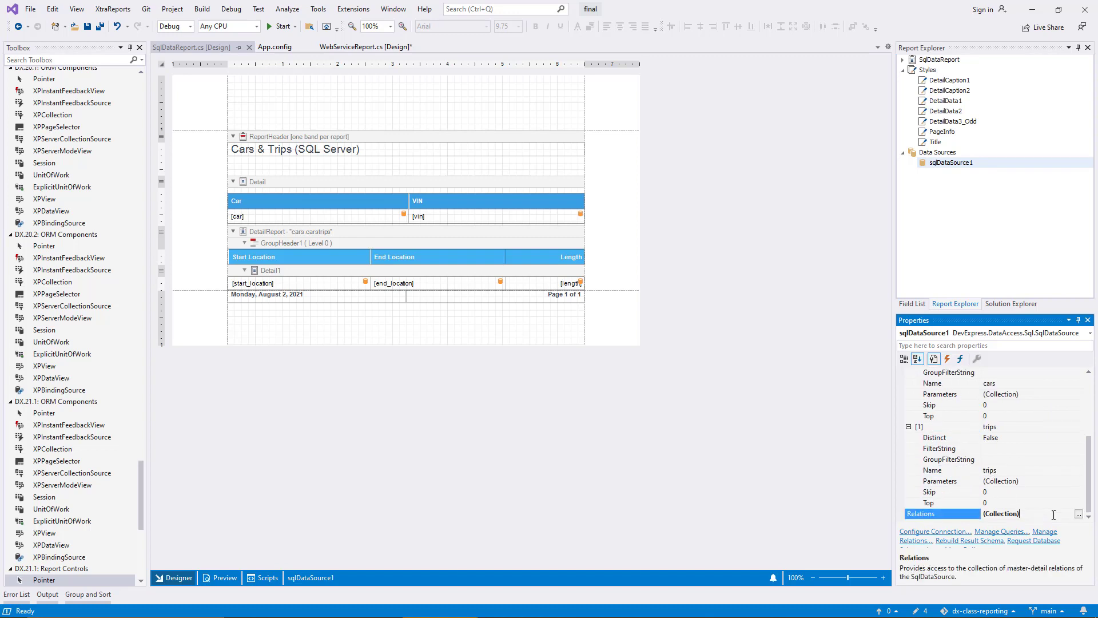
left_click(1077, 514)
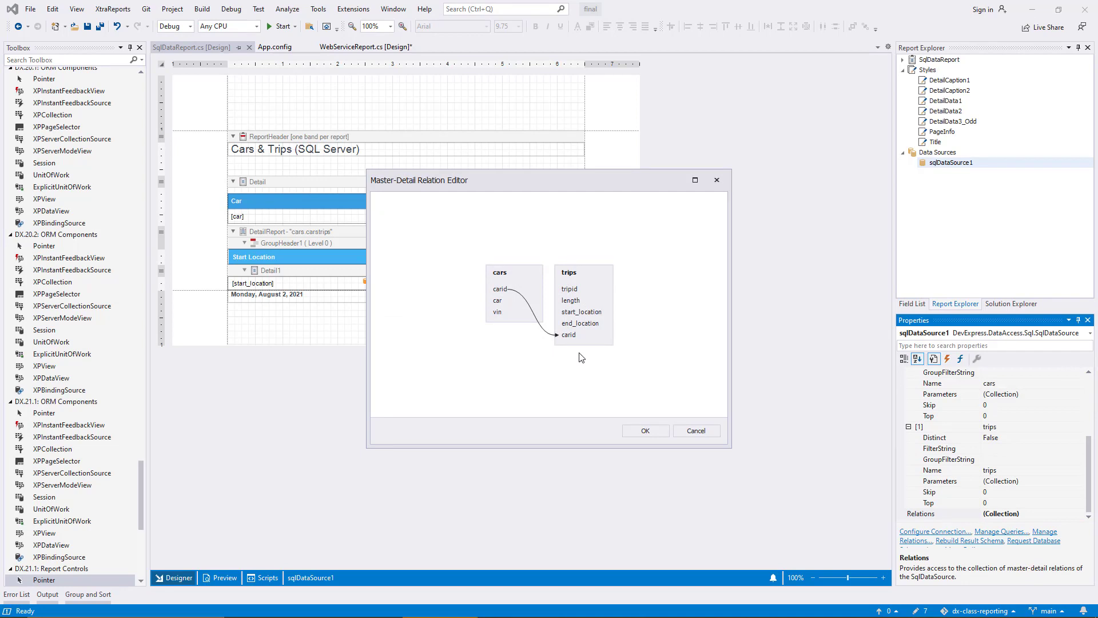
left_click(702, 431)
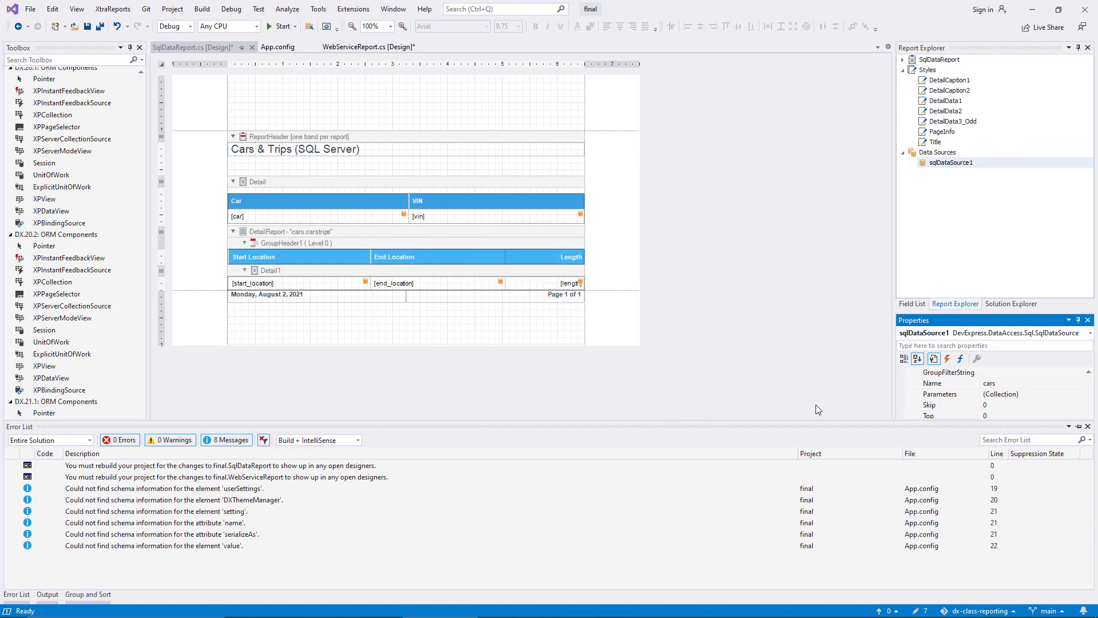
left_click(816, 404)
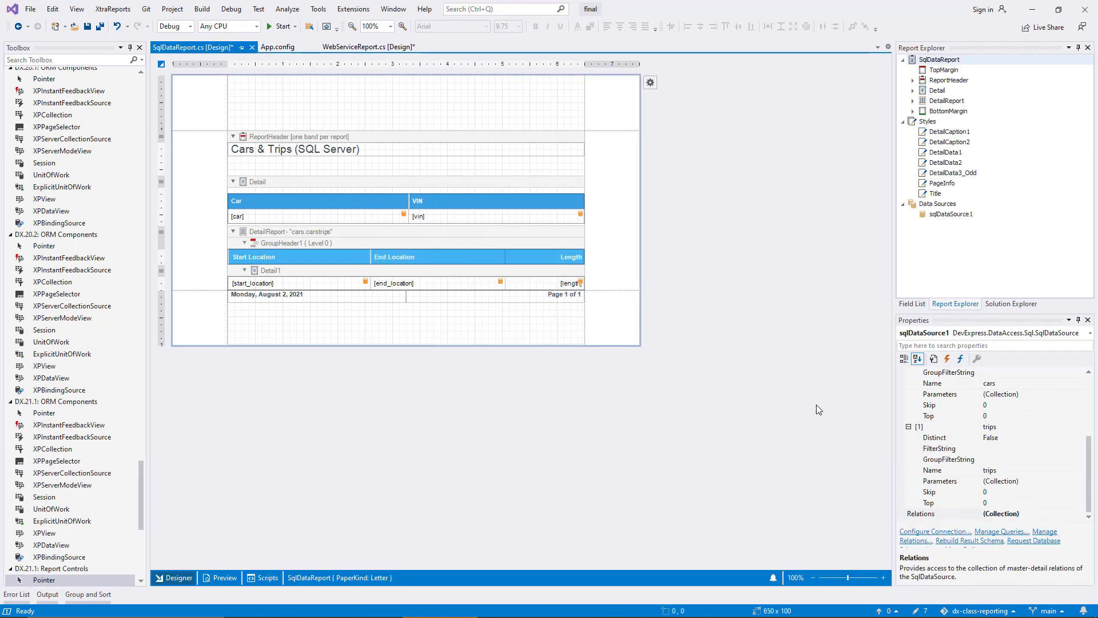
Add a filter condition to the trips query of sqlDataSource1 requiring trips.length to be greater than or equal to a value
left_click(965, 215)
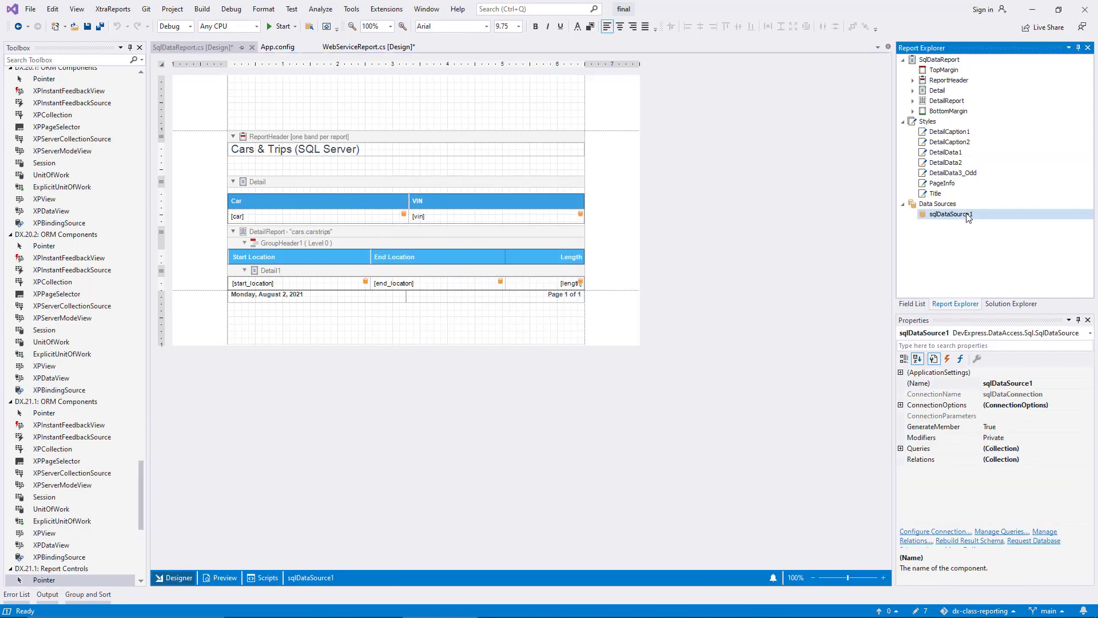
double_click(928, 449)
double_click(933, 472)
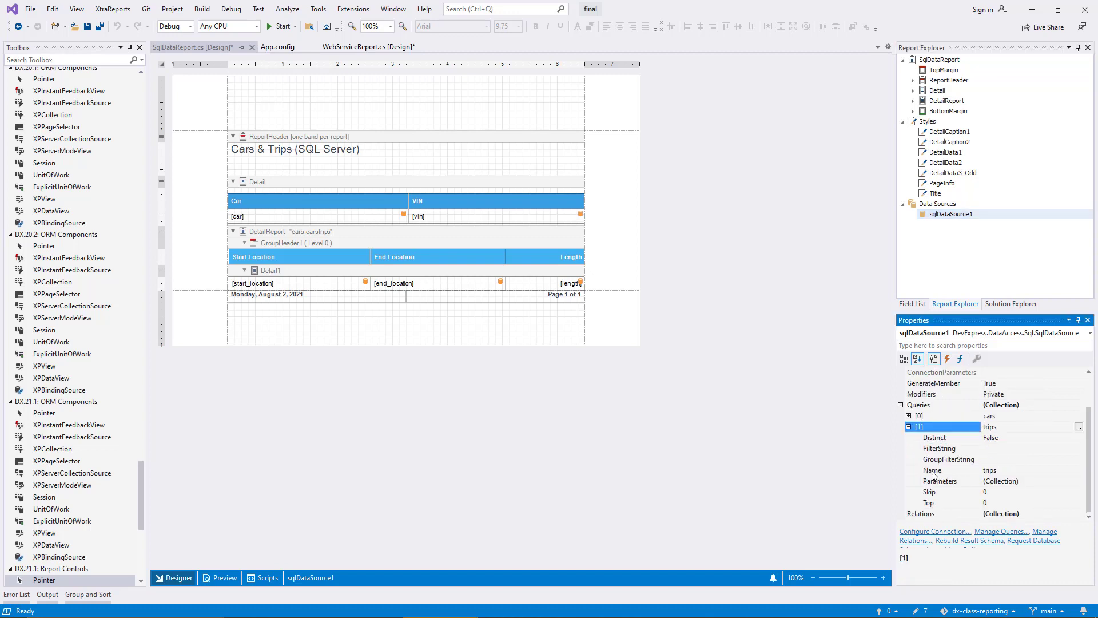
left_click(1046, 449)
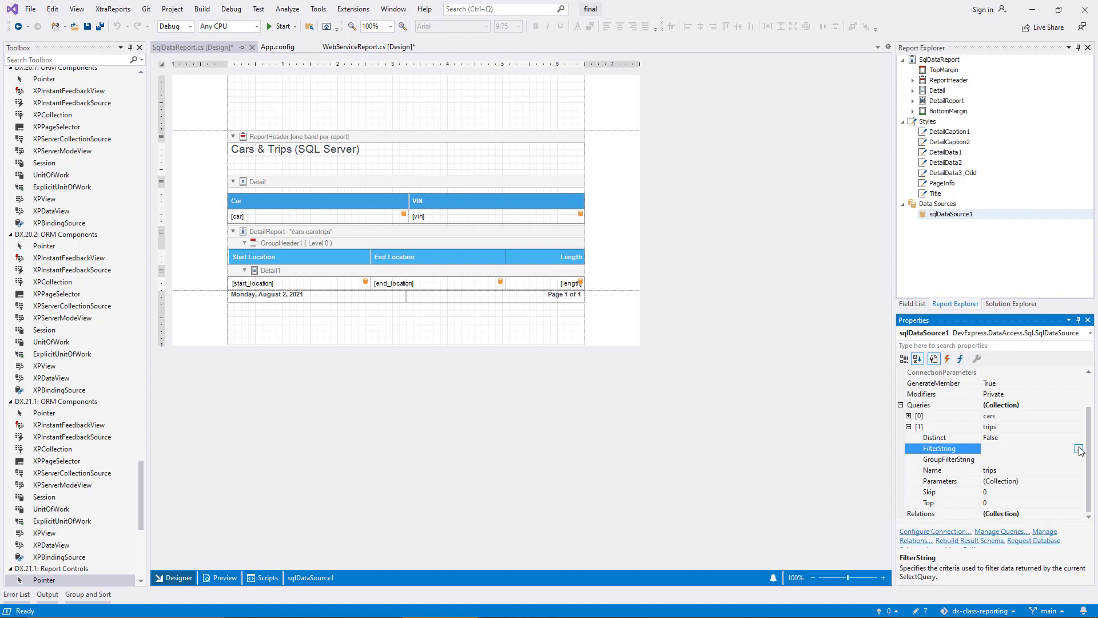
left_click(1077, 449)
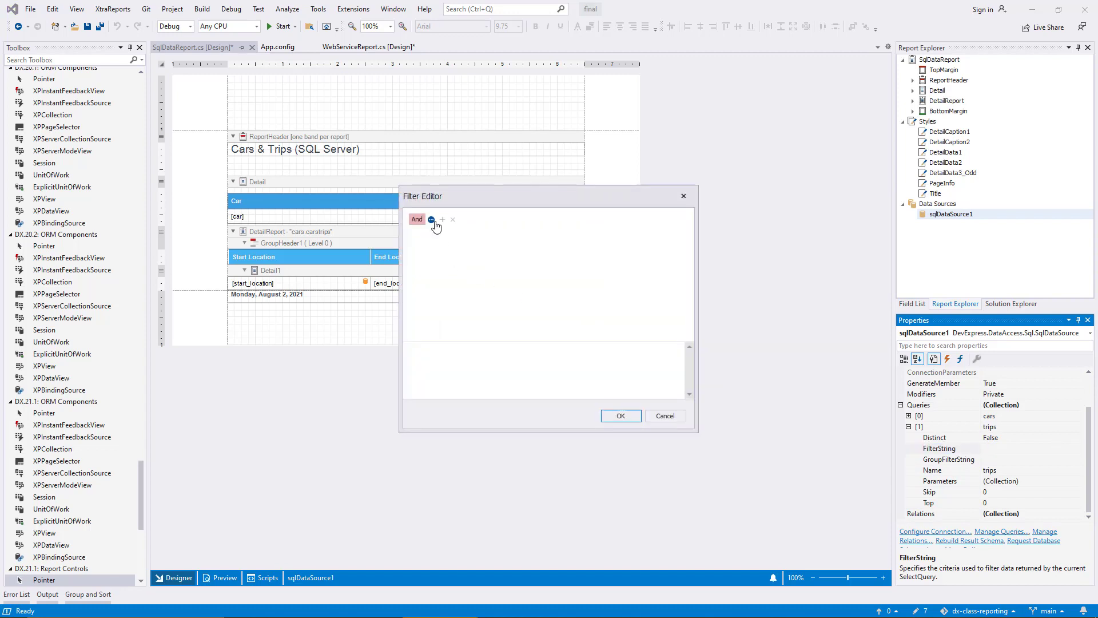
left_click(432, 219)
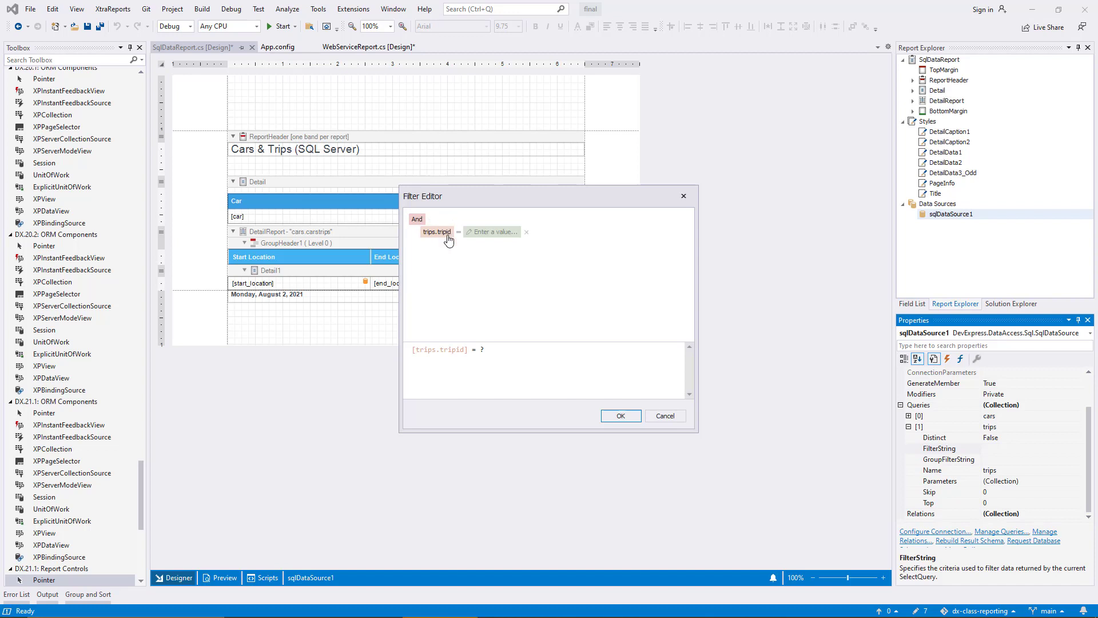
left_click(448, 239)
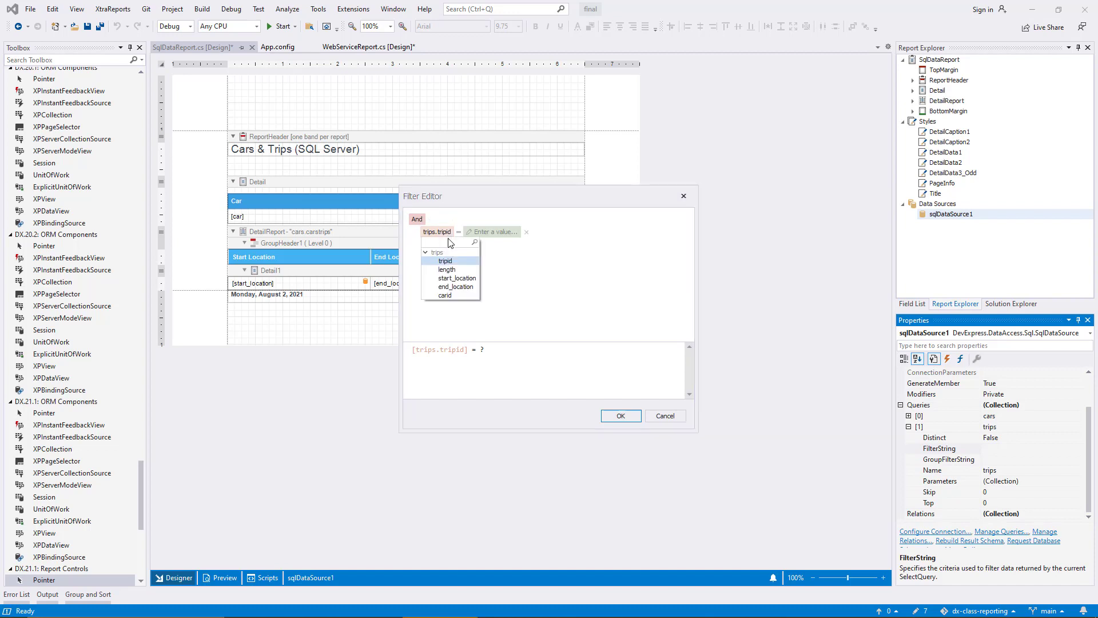
left_click(456, 268)
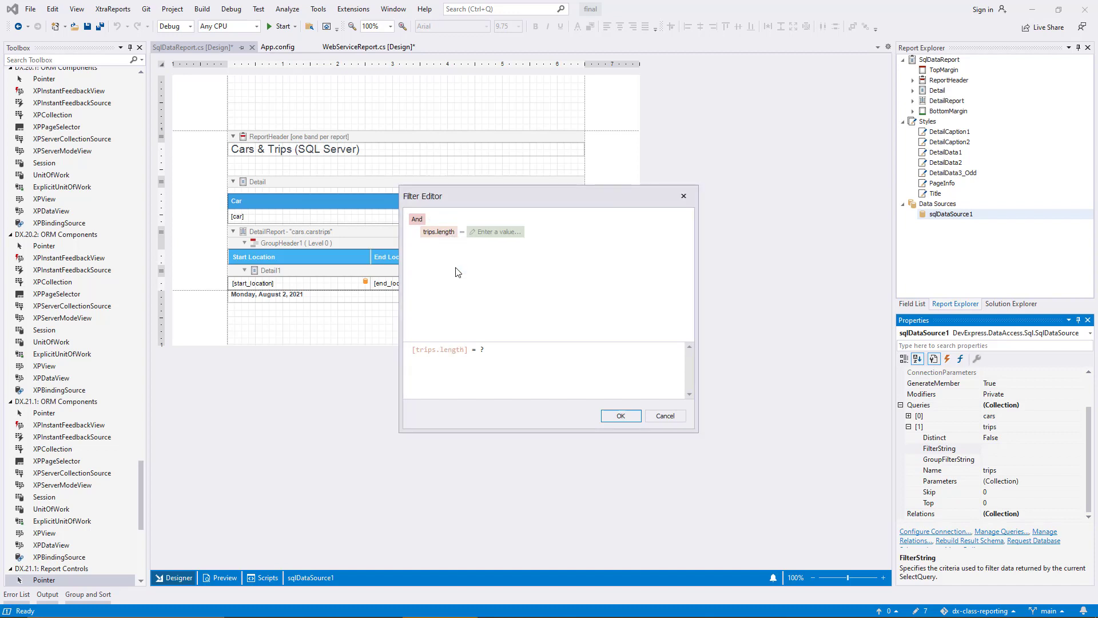
left_click(462, 232)
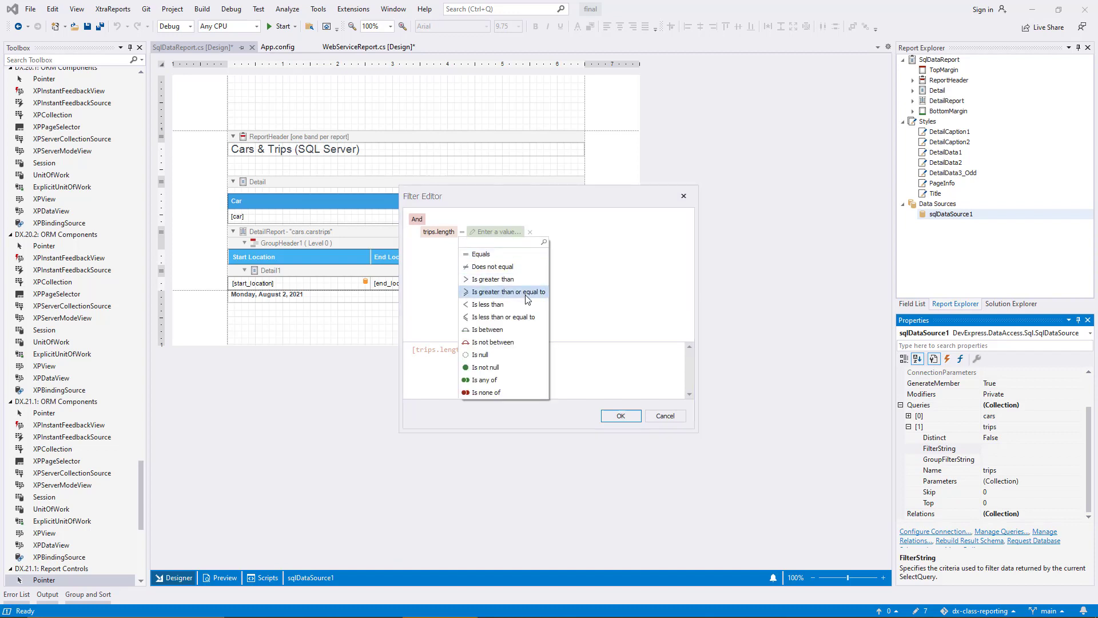
left_click(504, 290)
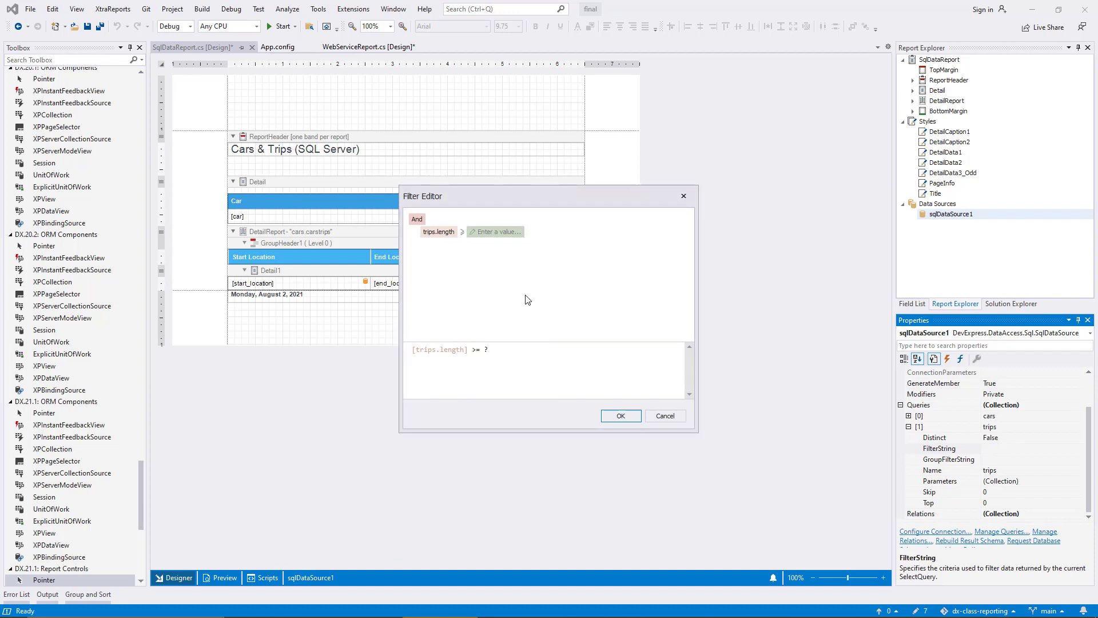
Compare trips.length with a parameter instead of a value, binding it to a new report parameter named minLength
left_click(472, 232)
left_click(472, 232)
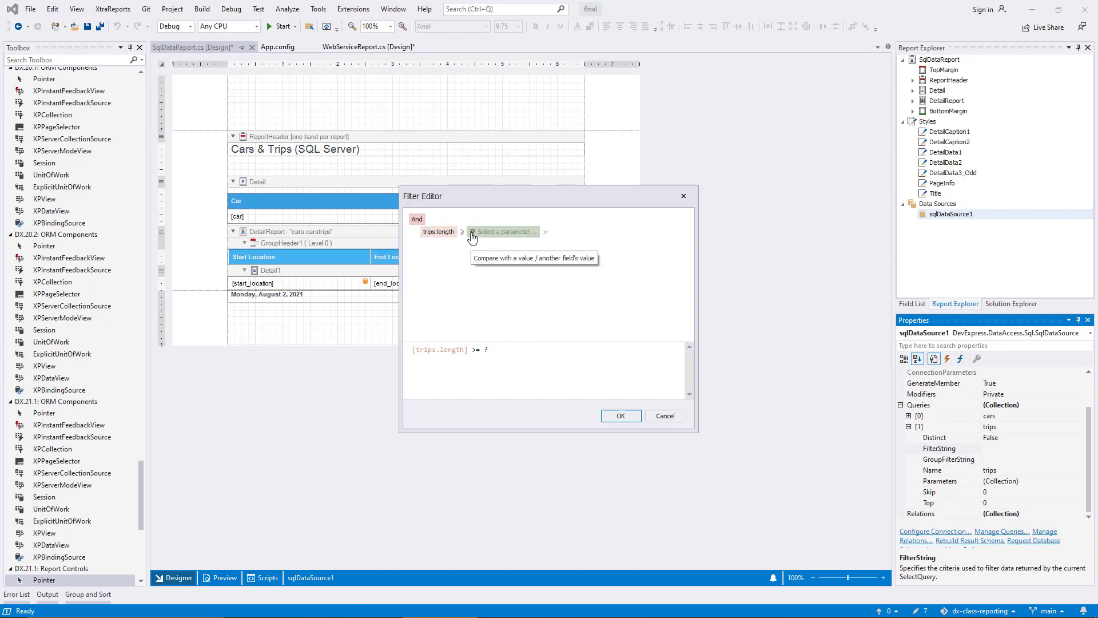
left_click(522, 233)
mouse_move(549, 261)
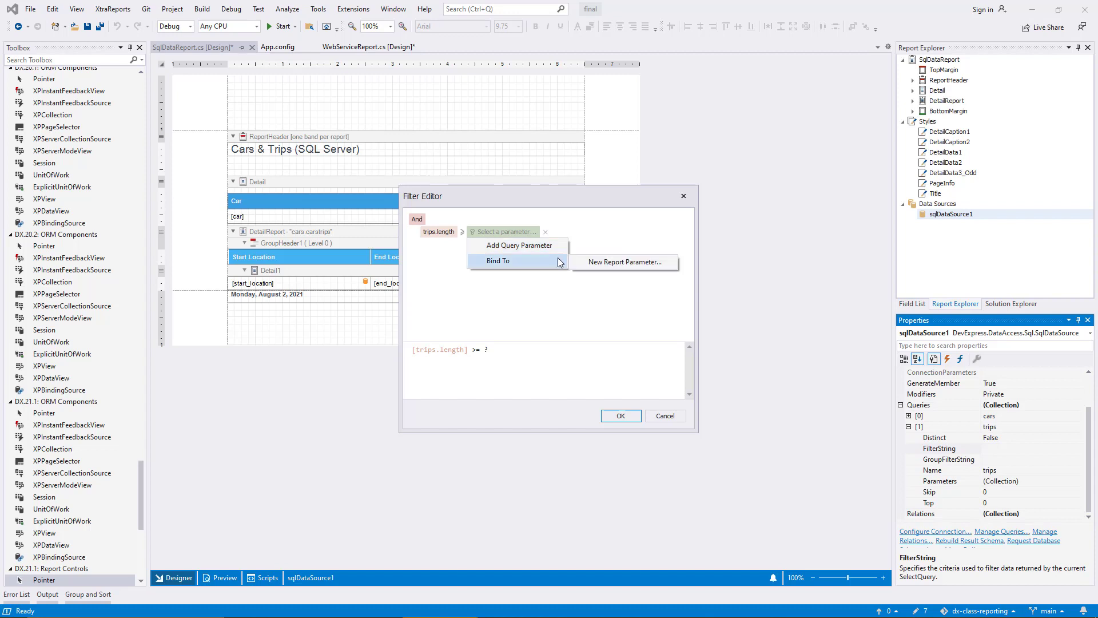
left_click(616, 264)
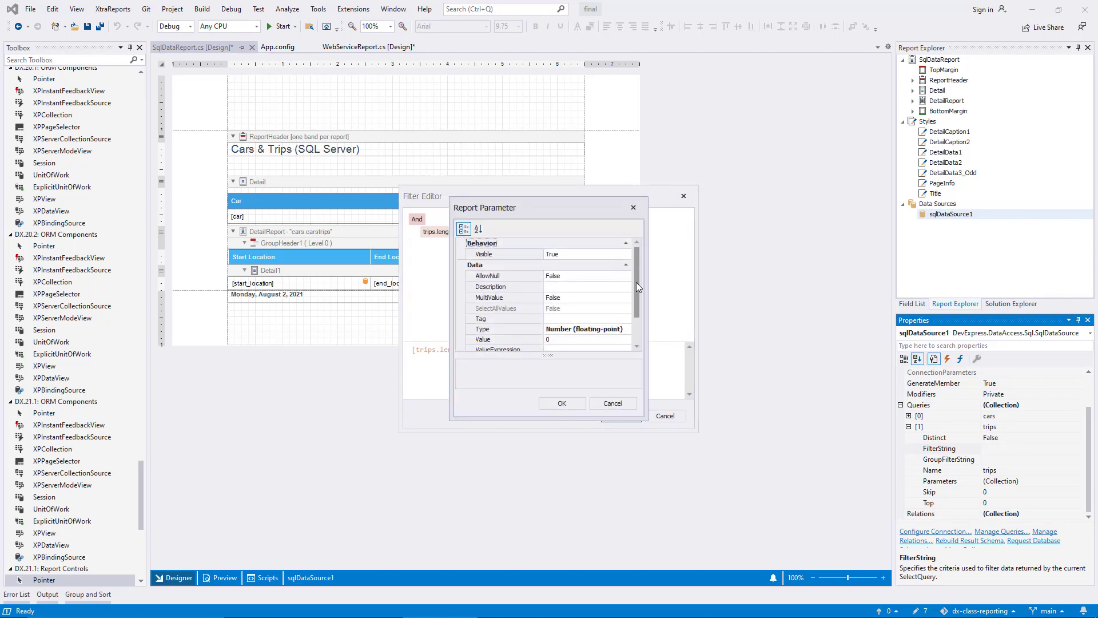
scroll(635, 283, "down", 2)
left_click(608, 346)
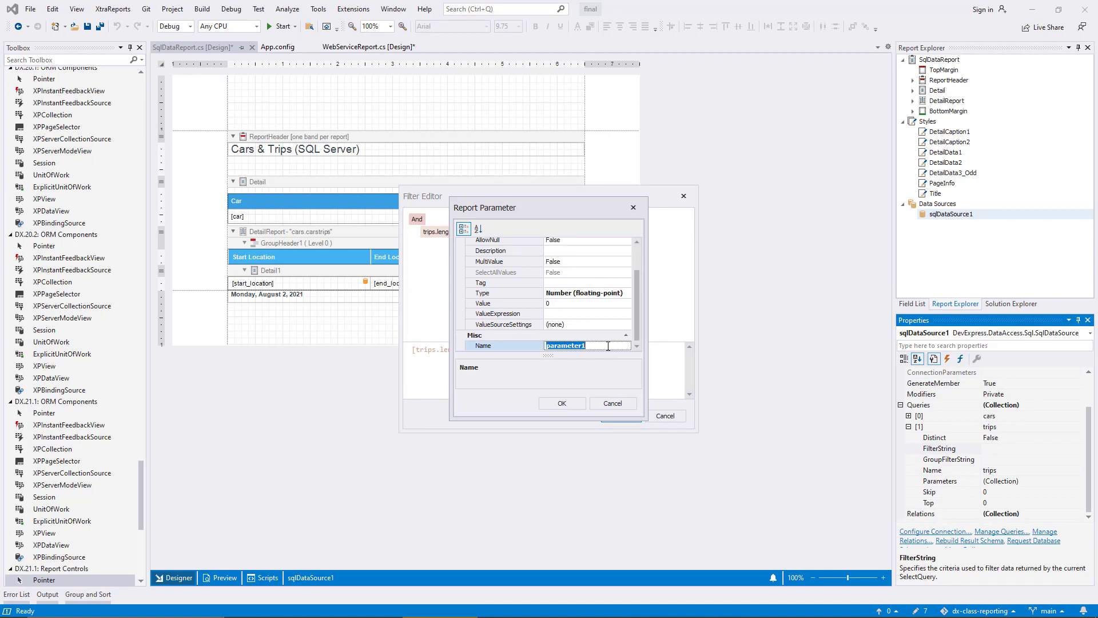
type("minLength")
key("Return")
Describe the parameter as "Minimum Trip Length", set AllowNull to True, and accept the new parameter
left_click(575, 253)
type("Minimum Trip Length")
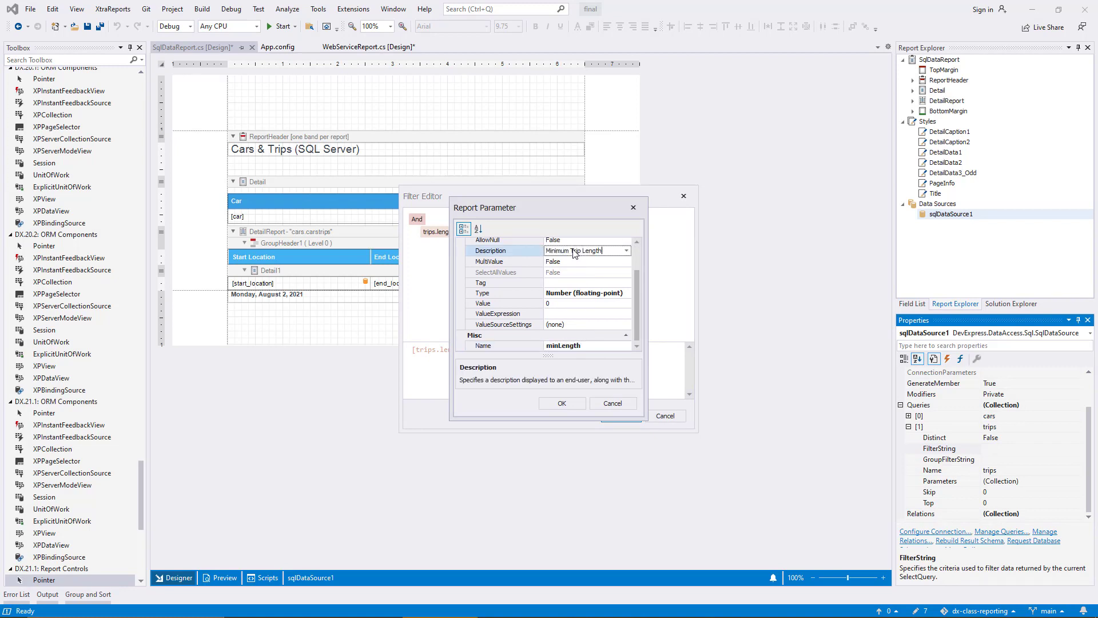
key("Return")
double_click(576, 240)
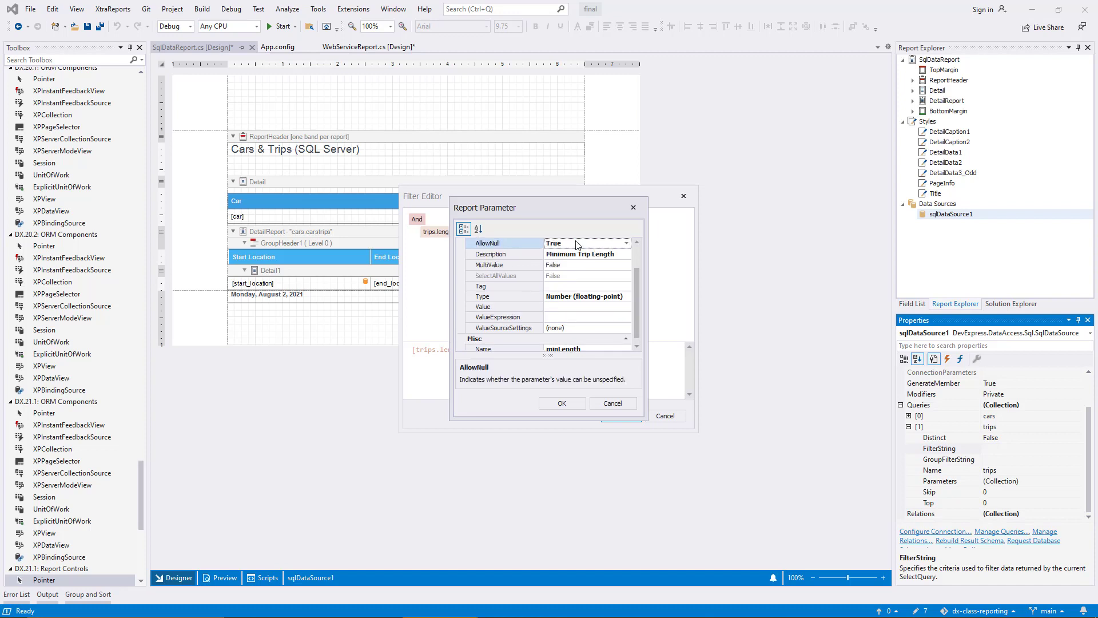
left_click(526, 298)
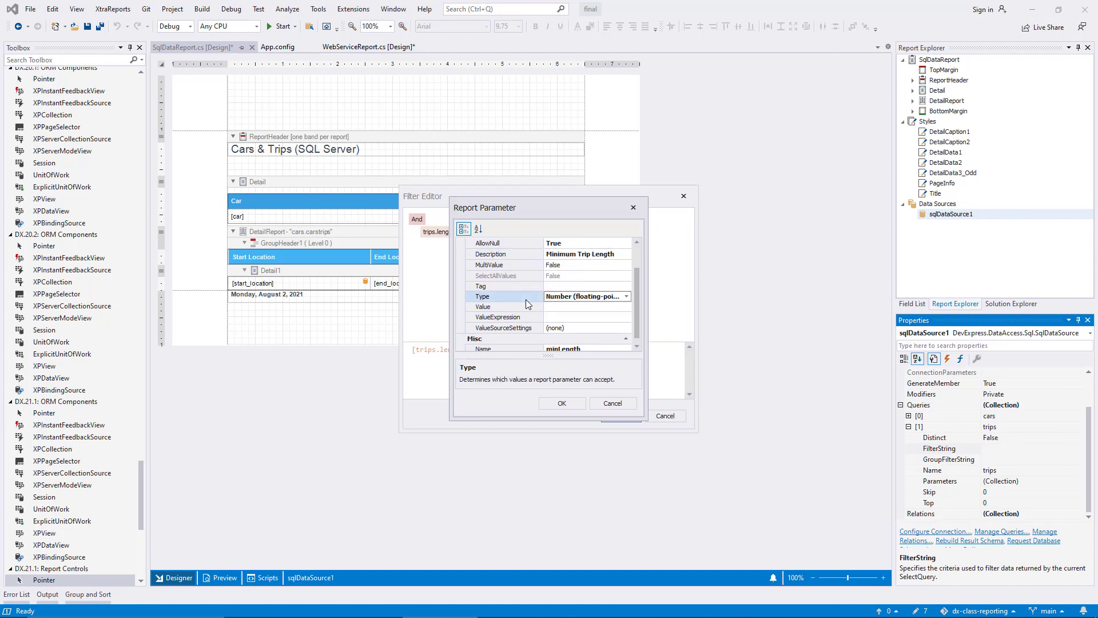
left_click(561, 402)
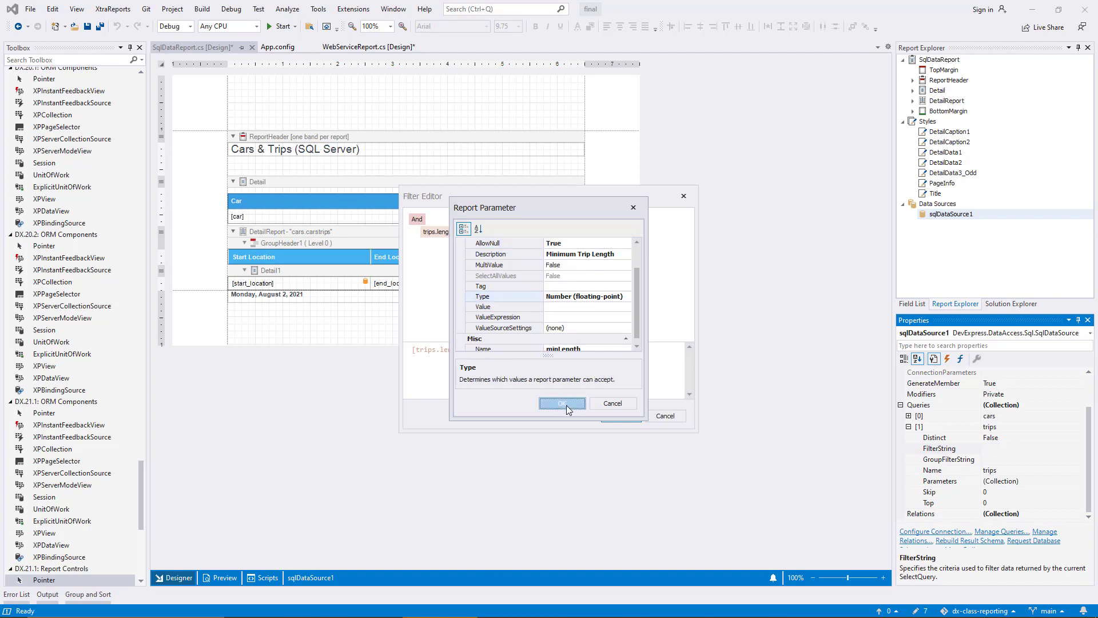
Insert "?minLength is null OR" on a line before the trips.length condition in the filter expression, and apply the filter
triple_click(411, 356)
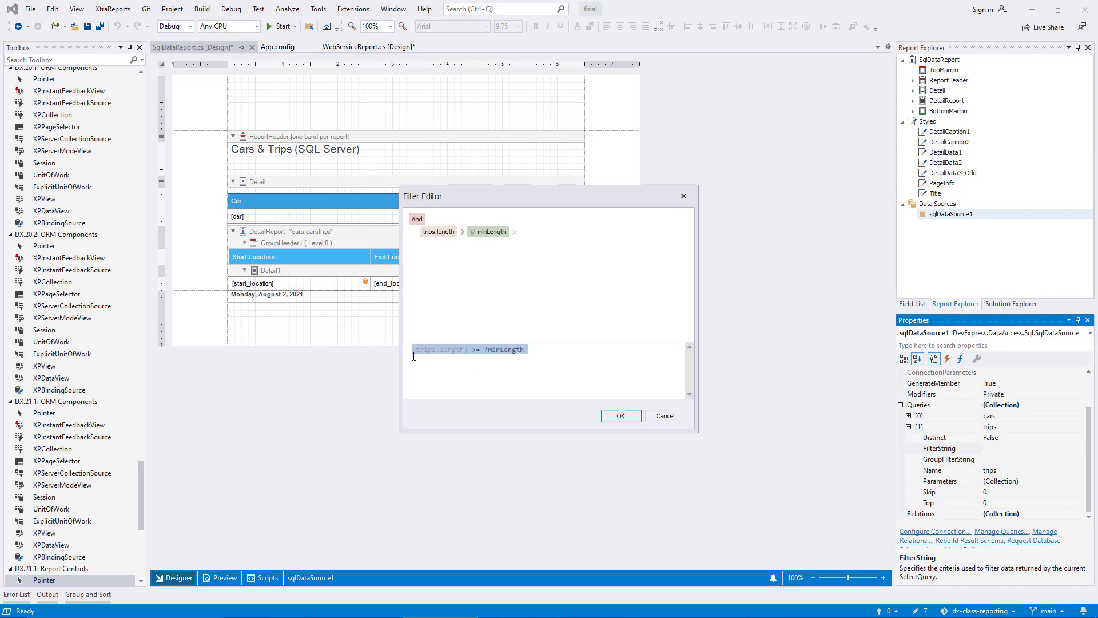
left_click(414, 356)
key("Return")
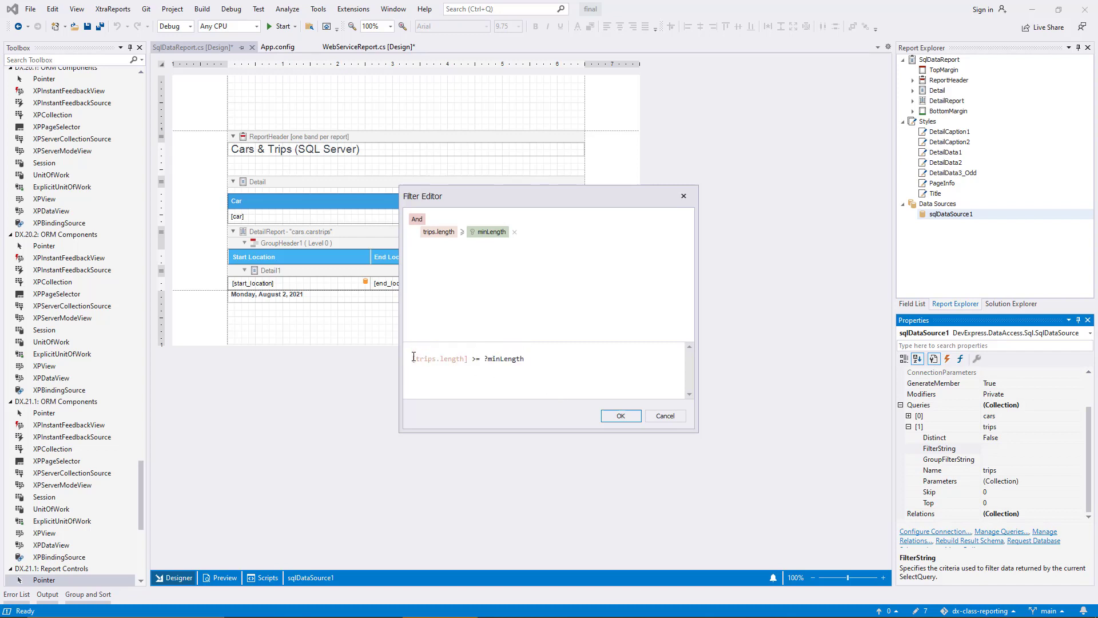
type("?minLength is null OR")
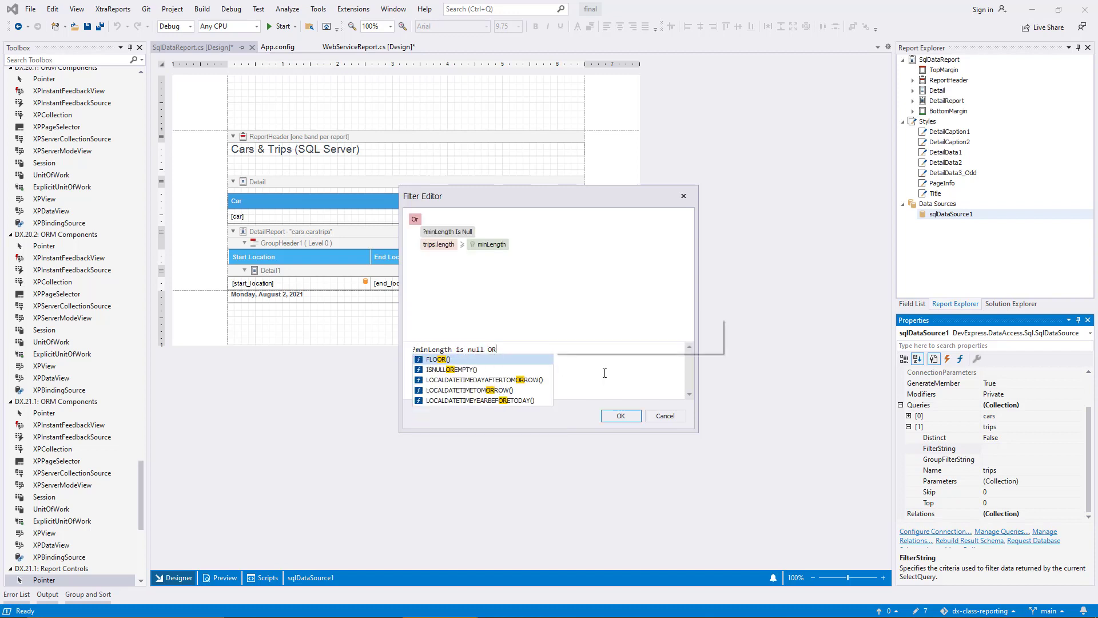
key("Escape")
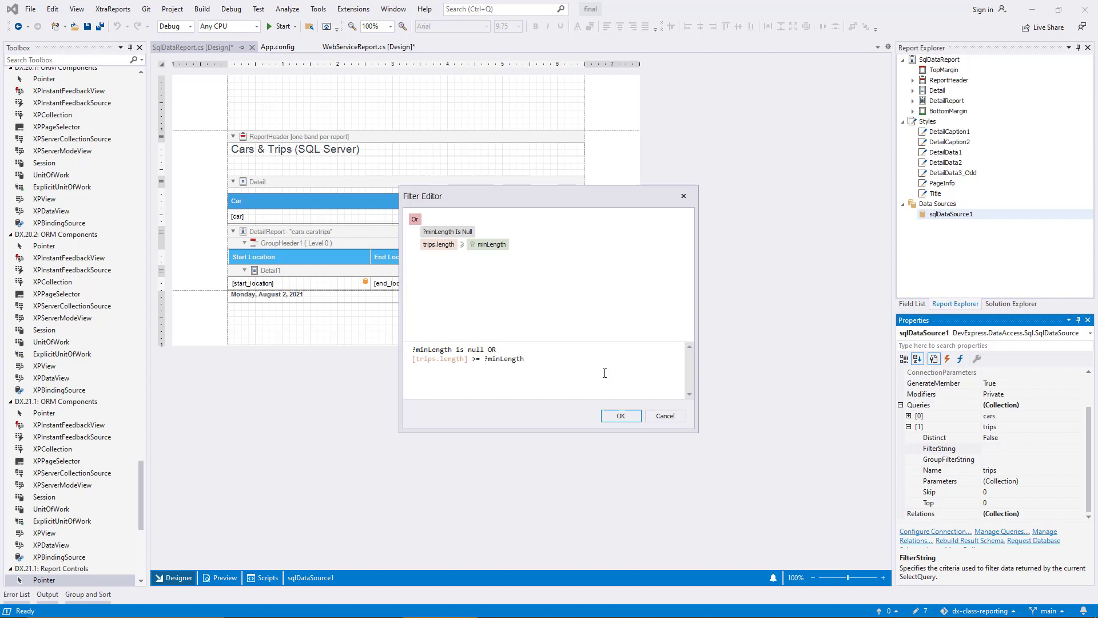
left_click(622, 416)
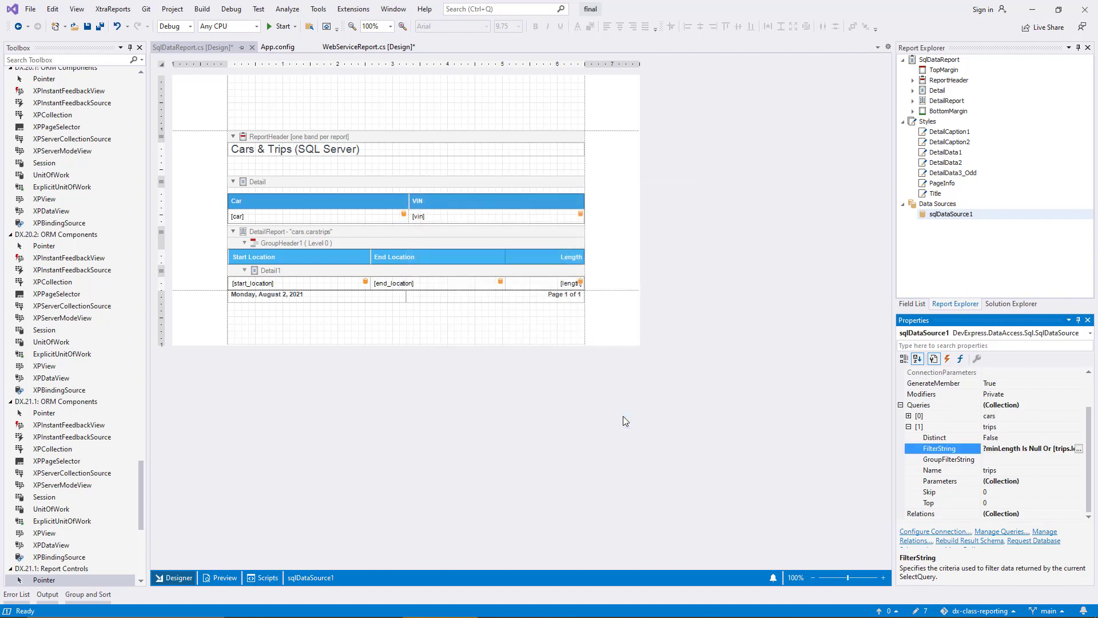
Examine the trips query's filter string and its query parameters in sqlDataSource1, and close the parameter list without changes
left_click(974, 216)
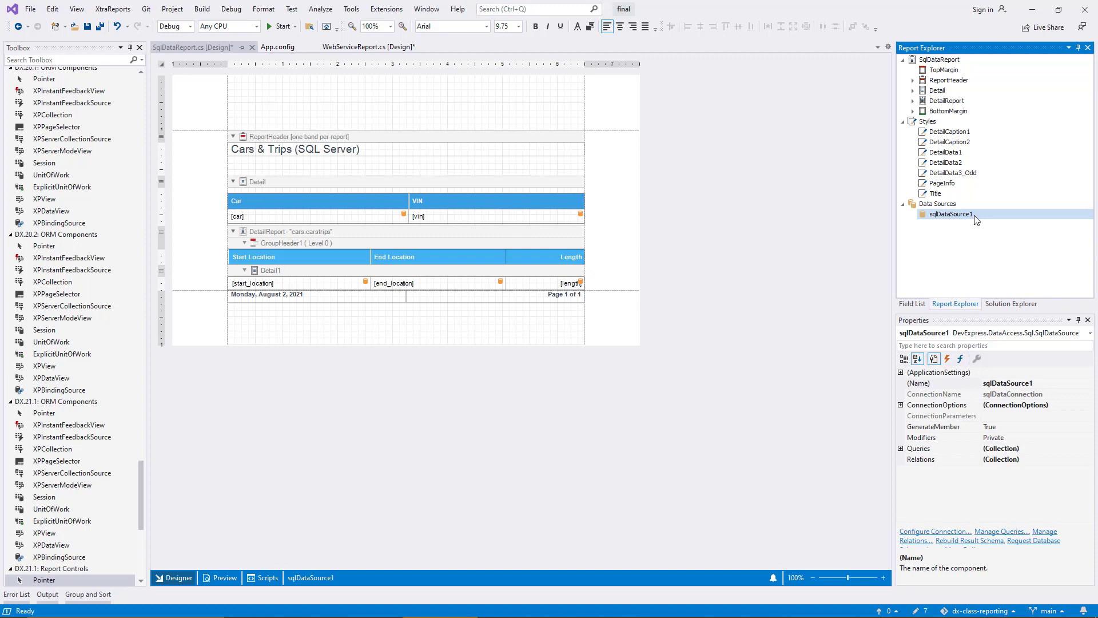
left_click(900, 448)
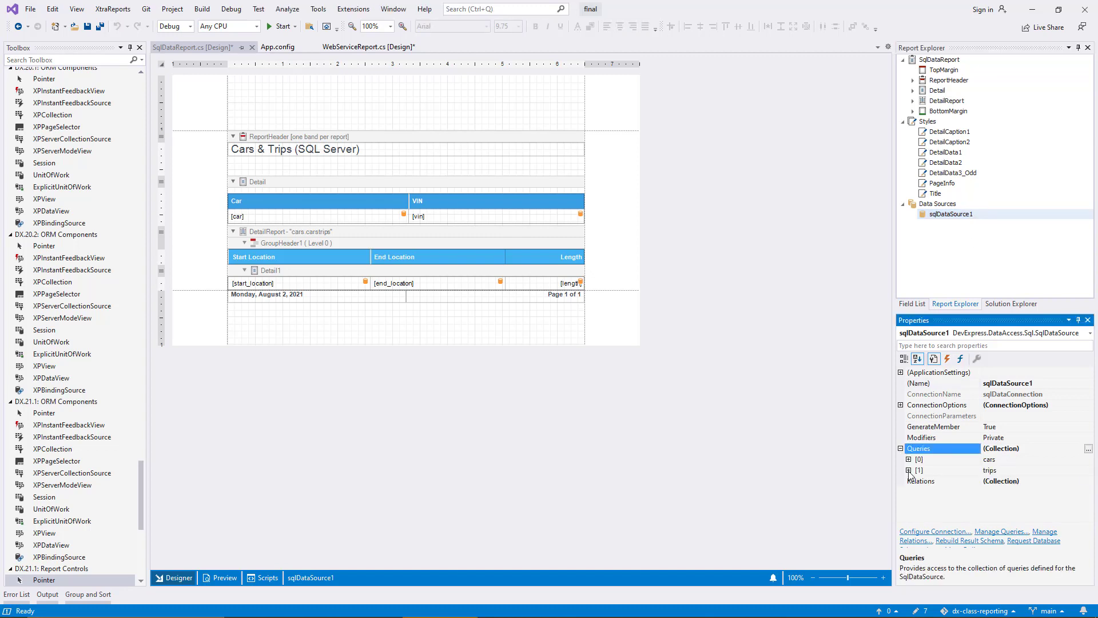
left_click(908, 470)
left_click(937, 494)
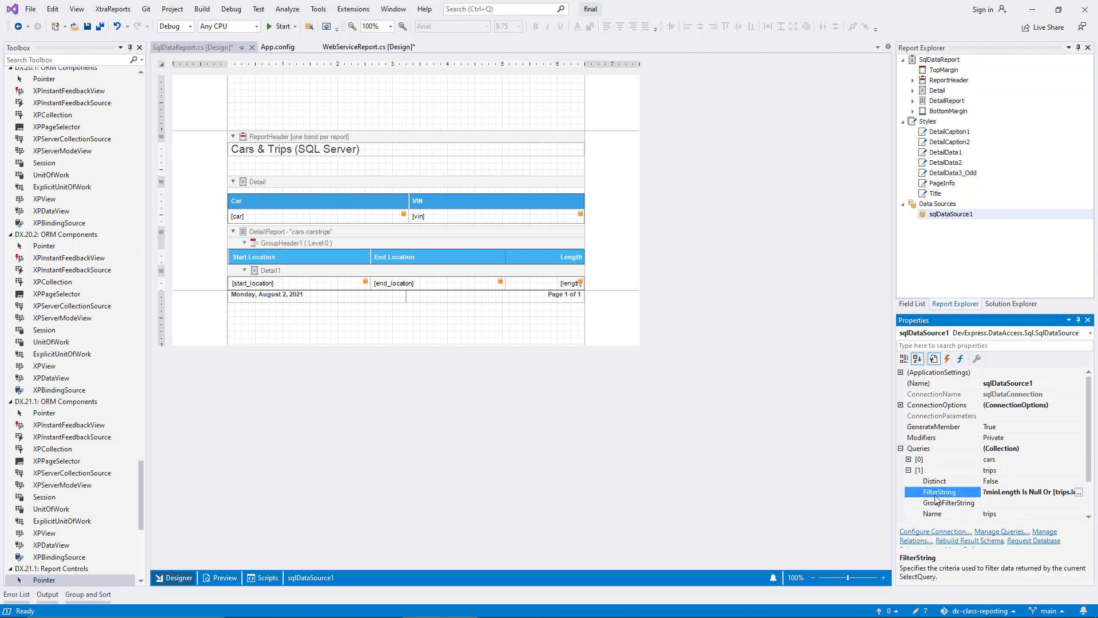
scroll(936, 498, "down", 2)
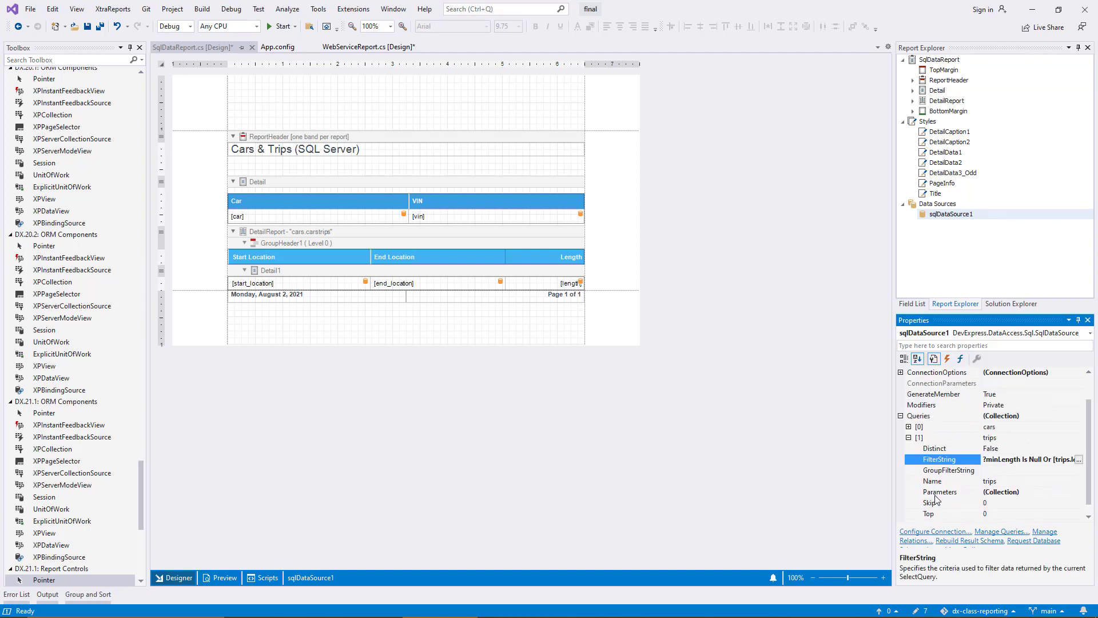
left_click(1052, 481)
left_click(1078, 482)
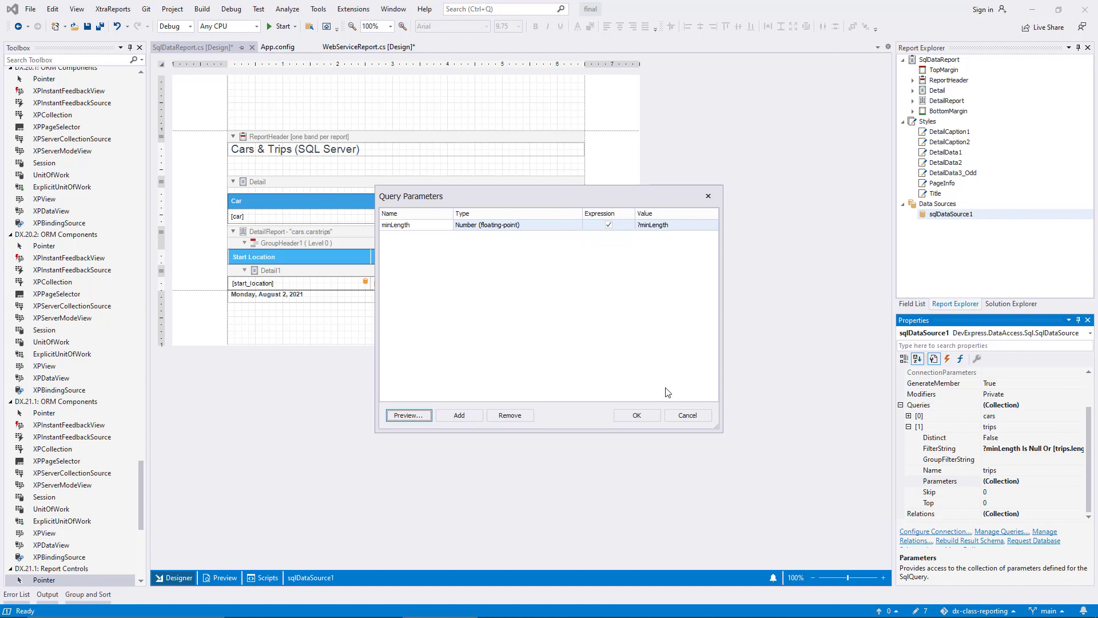
left_click(687, 416)
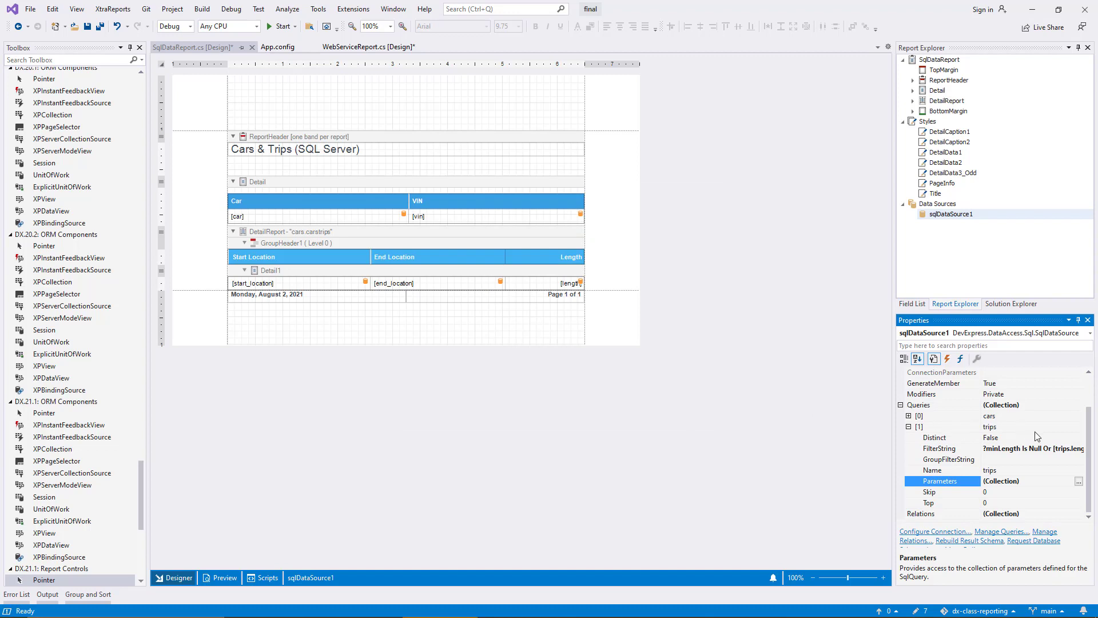
Examine the WHERE clause in the SQL of the trips query, and close the query editor without changes
left_click(1077, 429)
left_click(1078, 429)
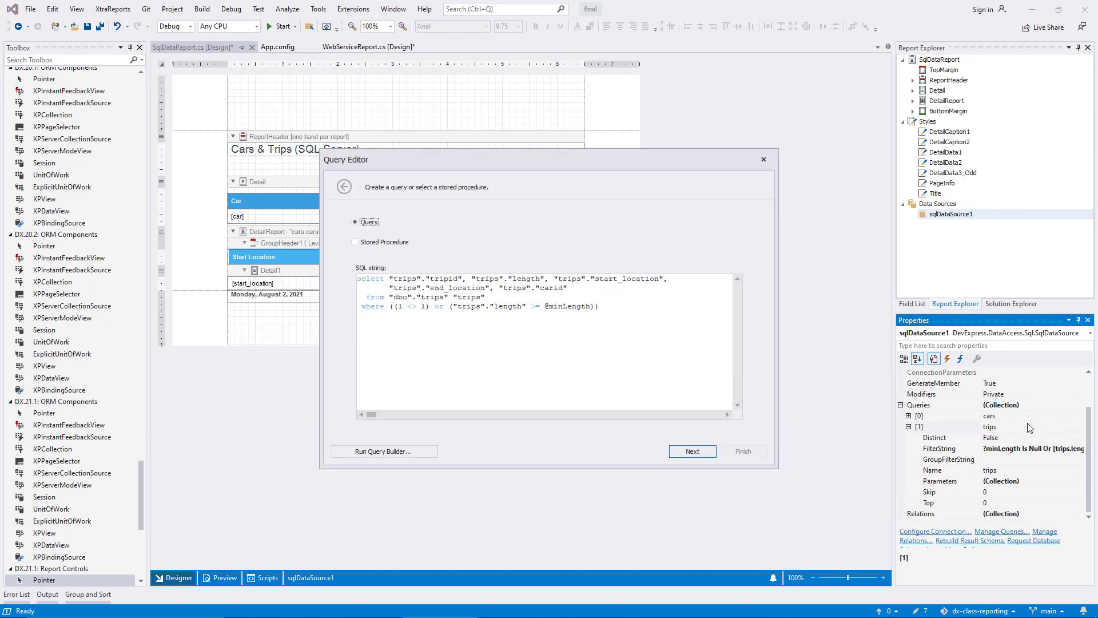
double_click(564, 307)
left_click(644, 310)
left_click(765, 164)
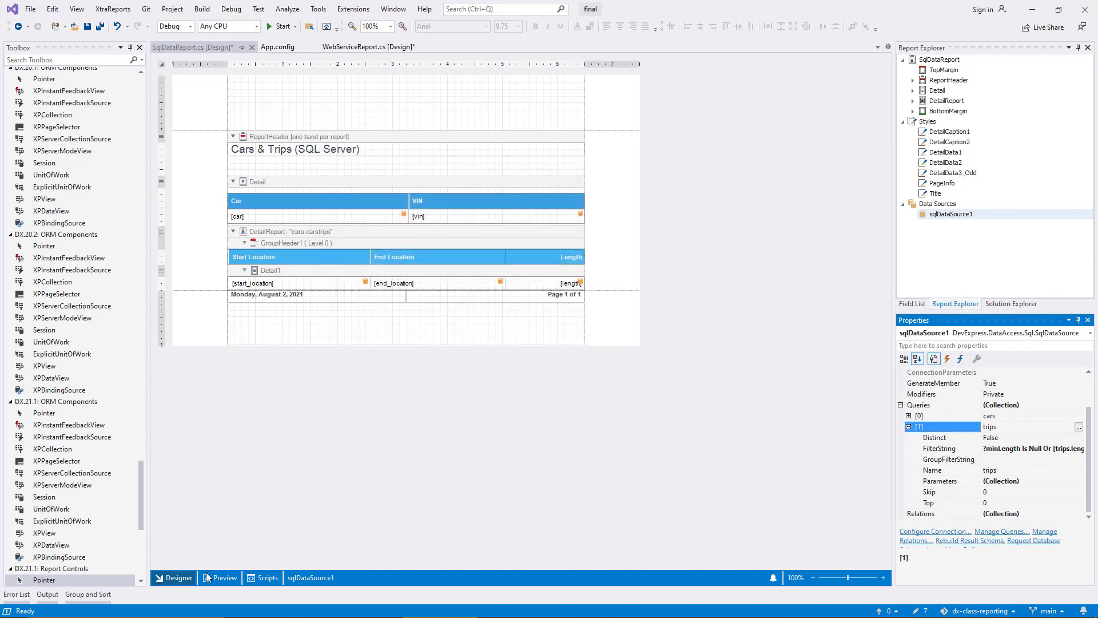
Preview the Cars & Trips report without a minimum trip length, and again with Minimum Trip Length set to 250
left_click(206, 577)
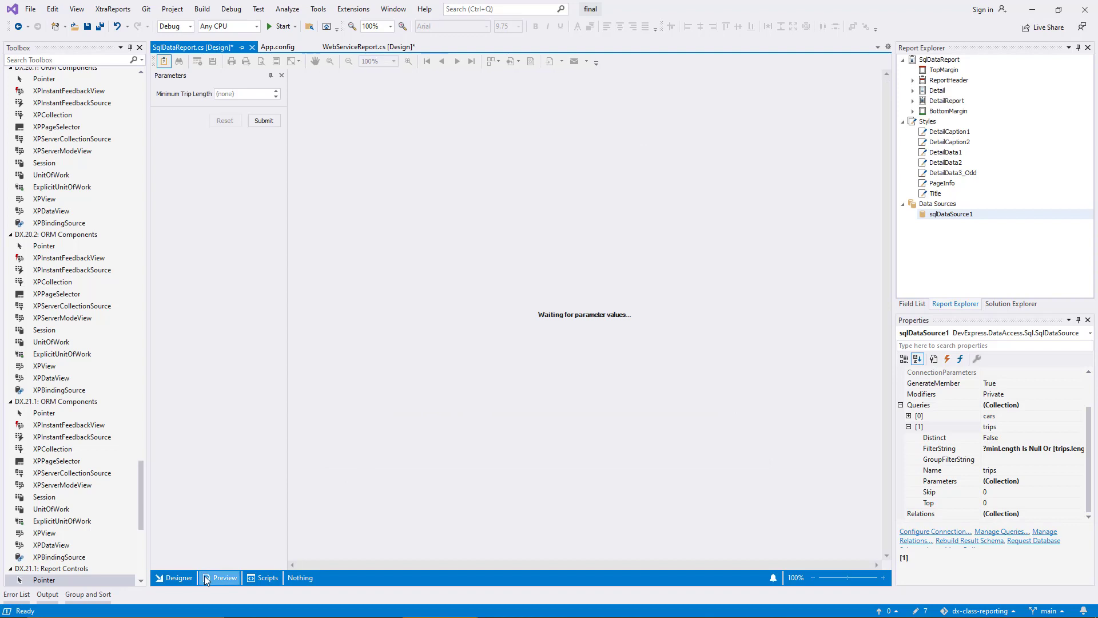
left_click(264, 119)
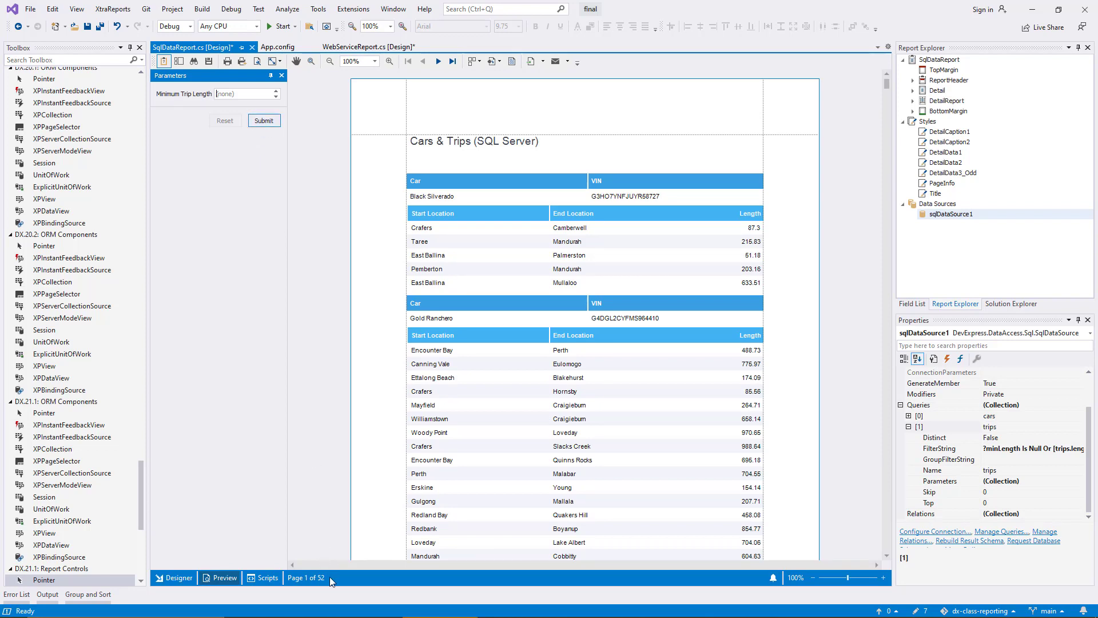
left_click(241, 96)
type("250.")
left_click(255, 120)
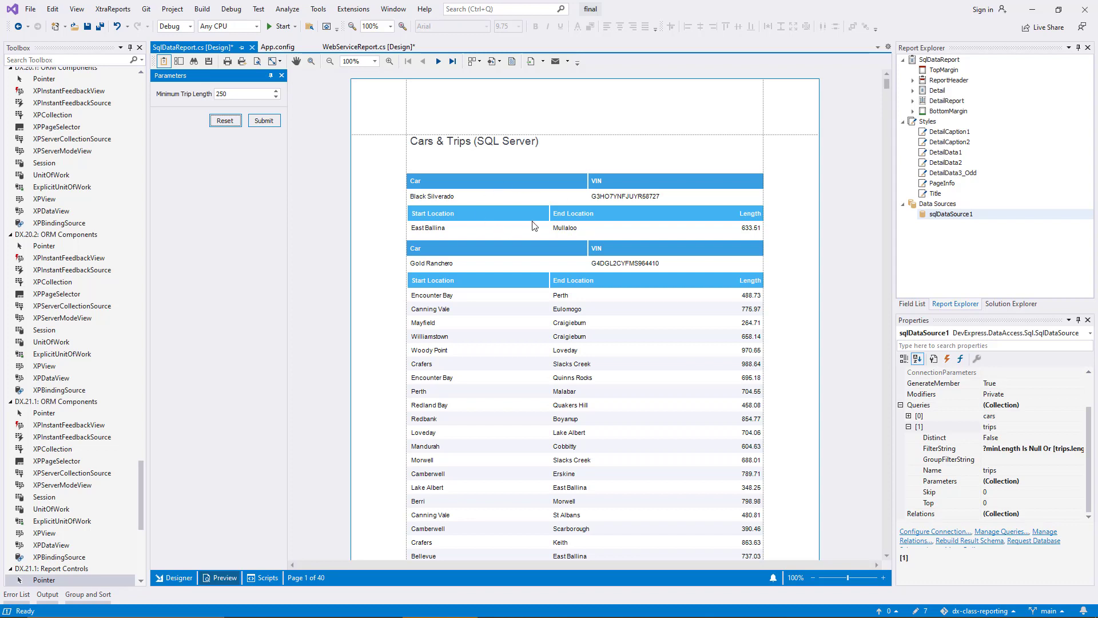
Refresh the report preview with Minimum Trip Length set to 500
double_click(238, 95)
type("500")
left_click(264, 121)
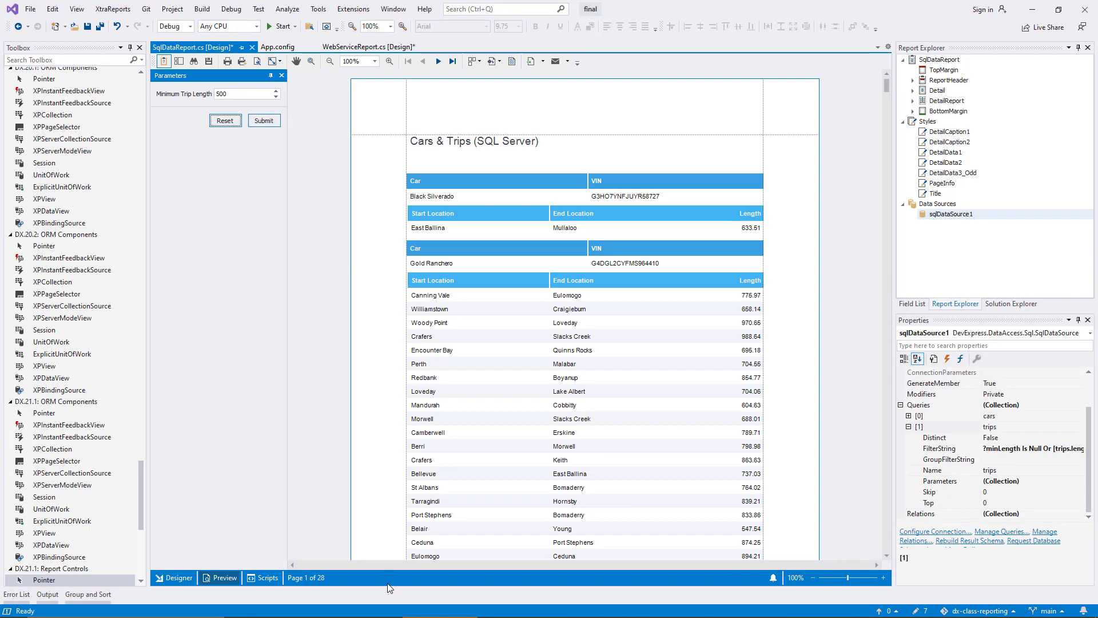